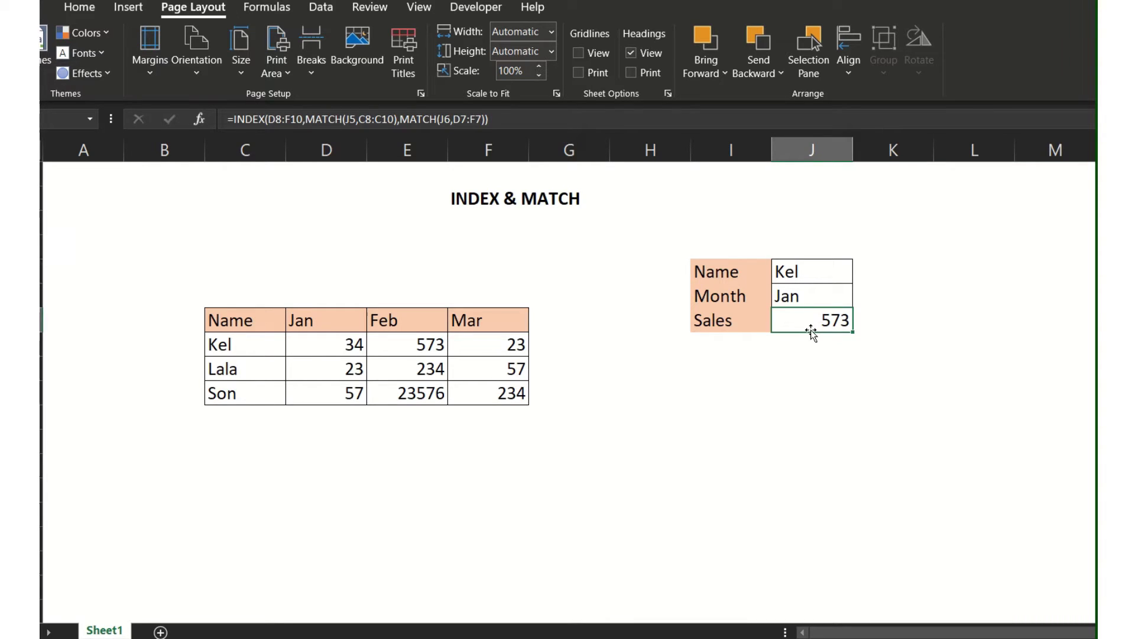
- Clear the 573 INDEX/MATCH result from Sales cell J7 and pick empty cell H10 for a demo
key(Delete)
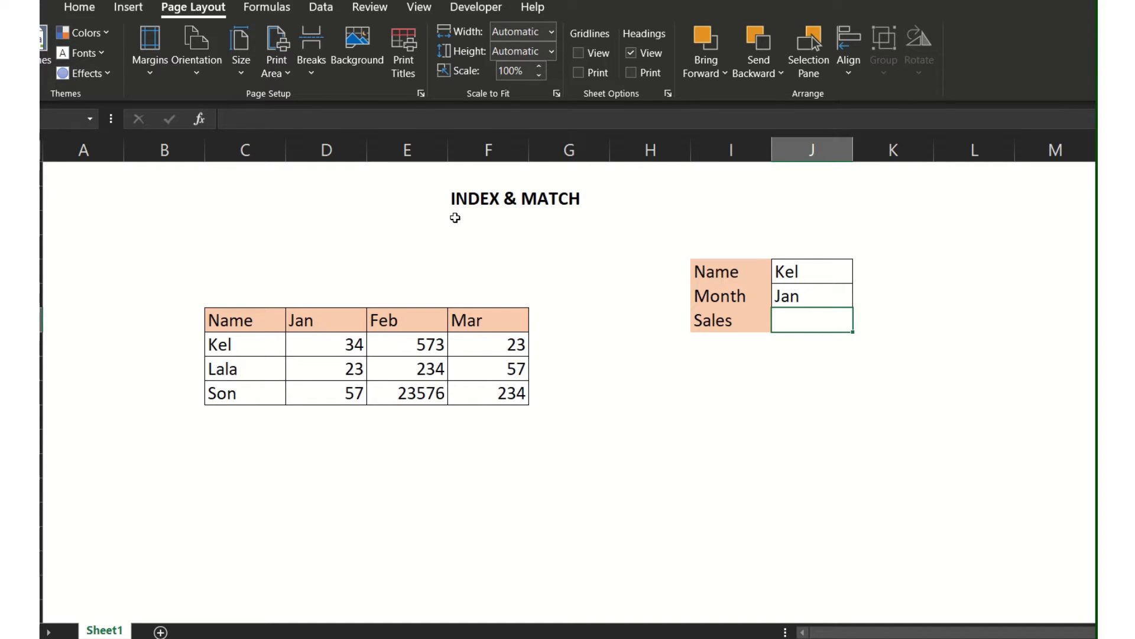
click(479, 198)
click(554, 196)
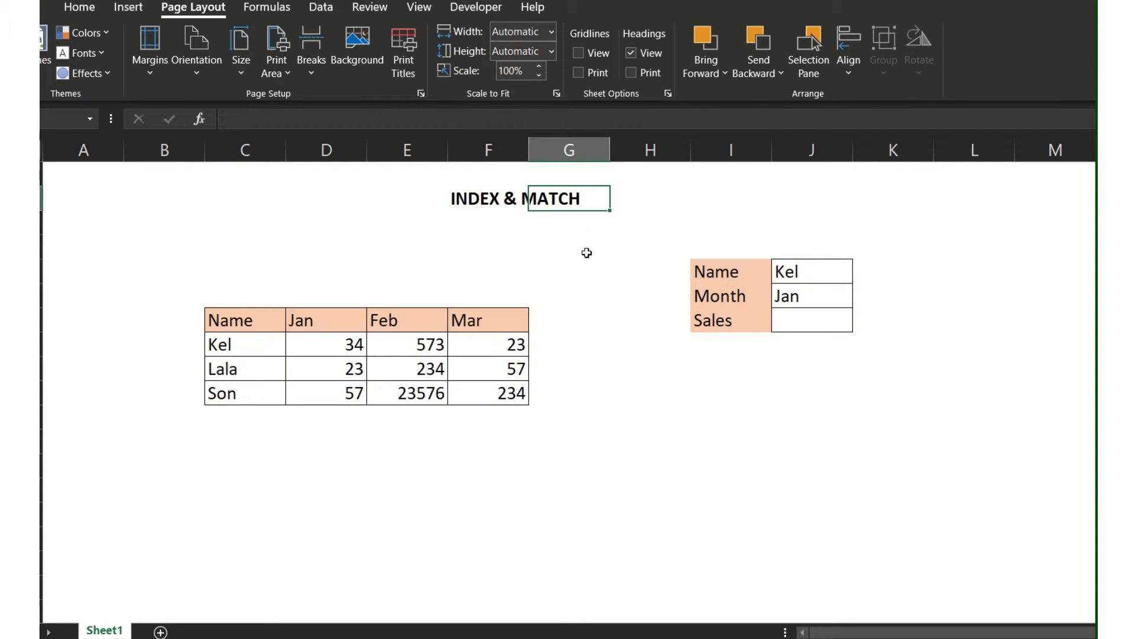
click(484, 205)
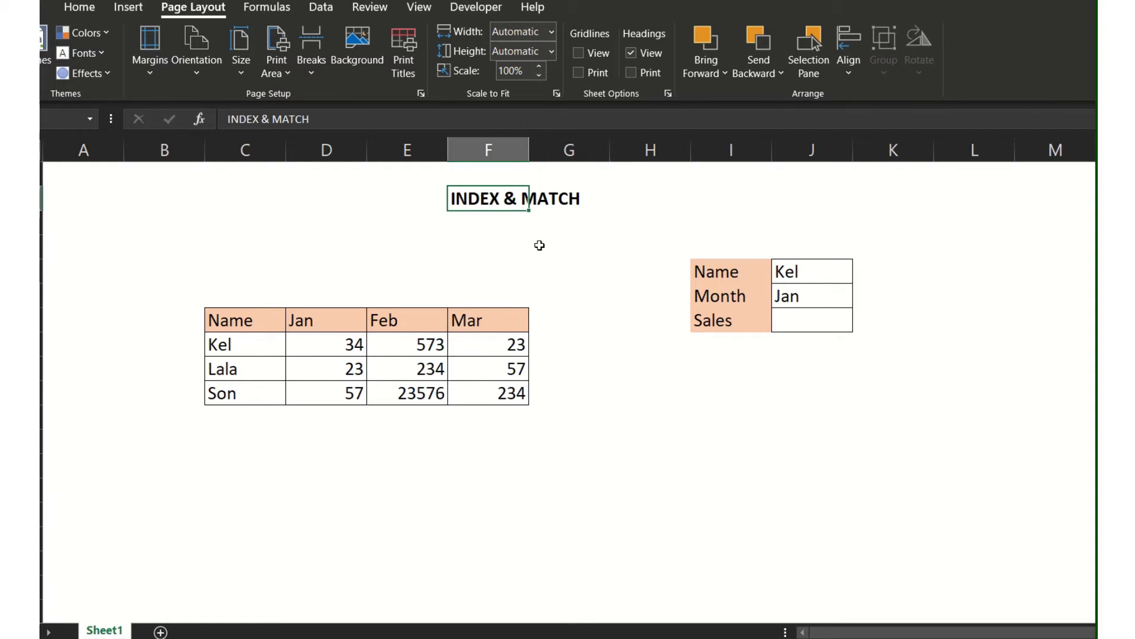
click(616, 397)
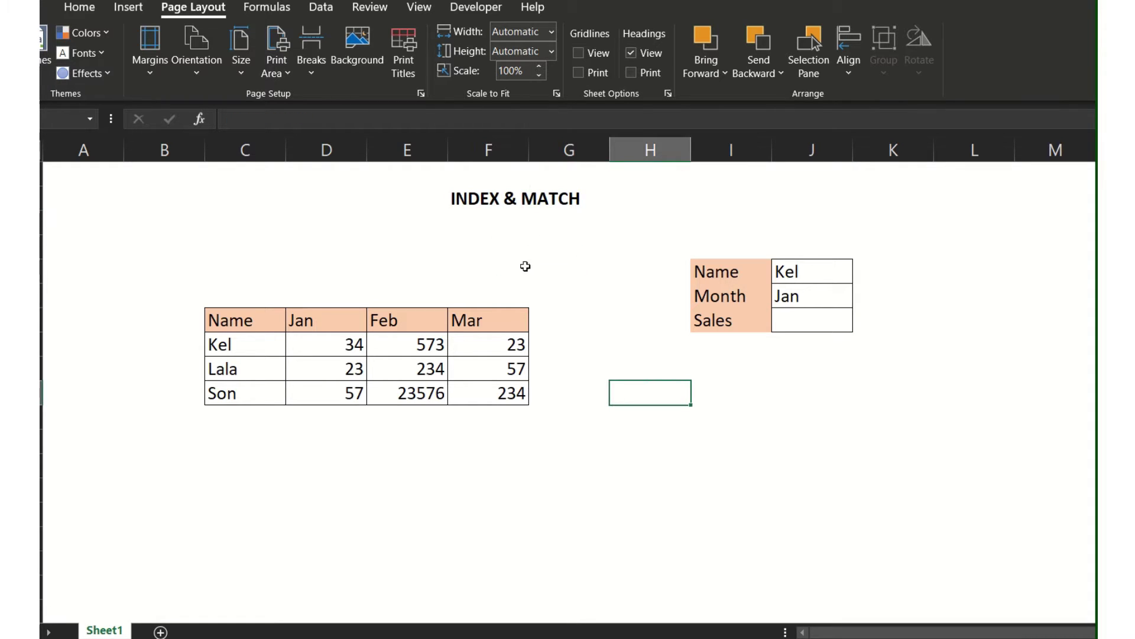
click(471, 204)
- Enter =INDEX(C8:F10,2,2) in H10 and compare its 23 with Lala's January value in D9
click(628, 385)
text(=inde)
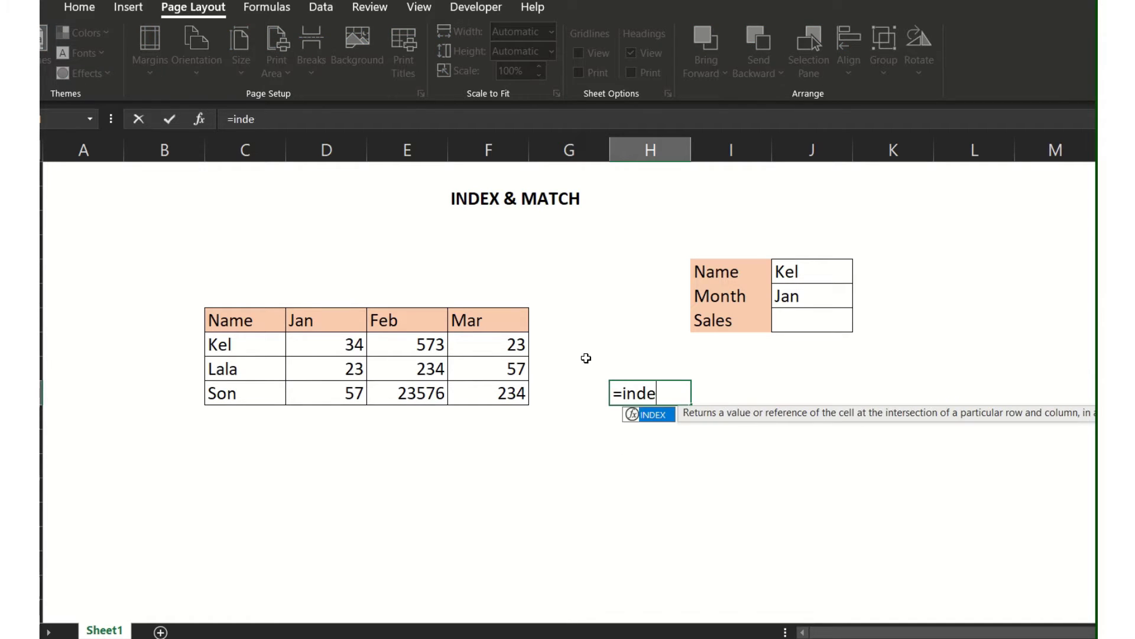
key(Tab)
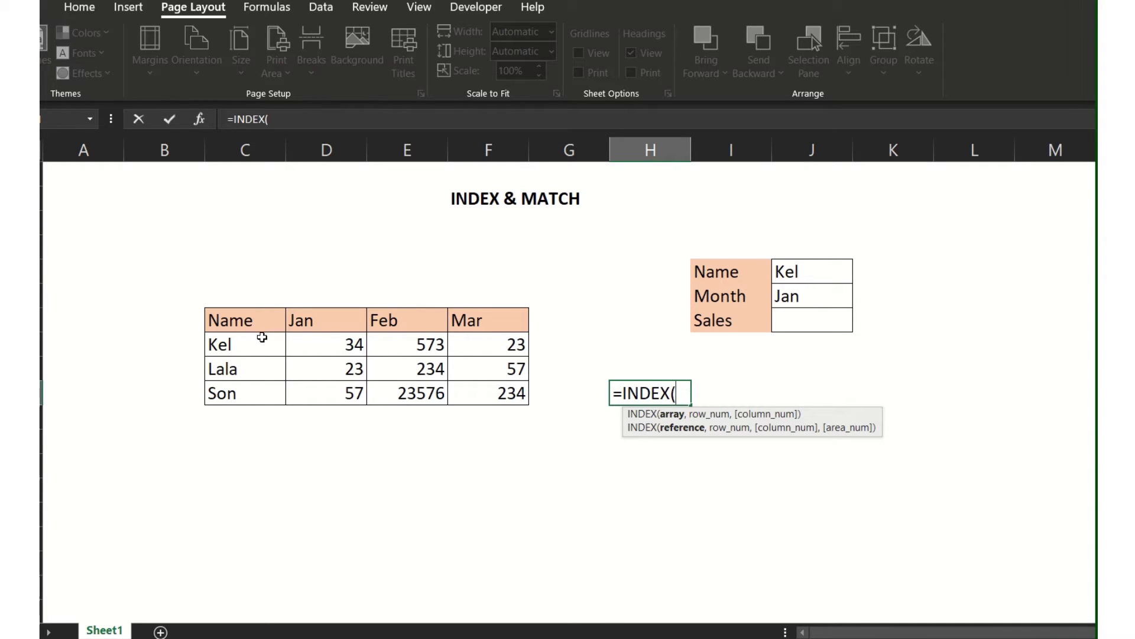
drag(262, 337, 497, 388)
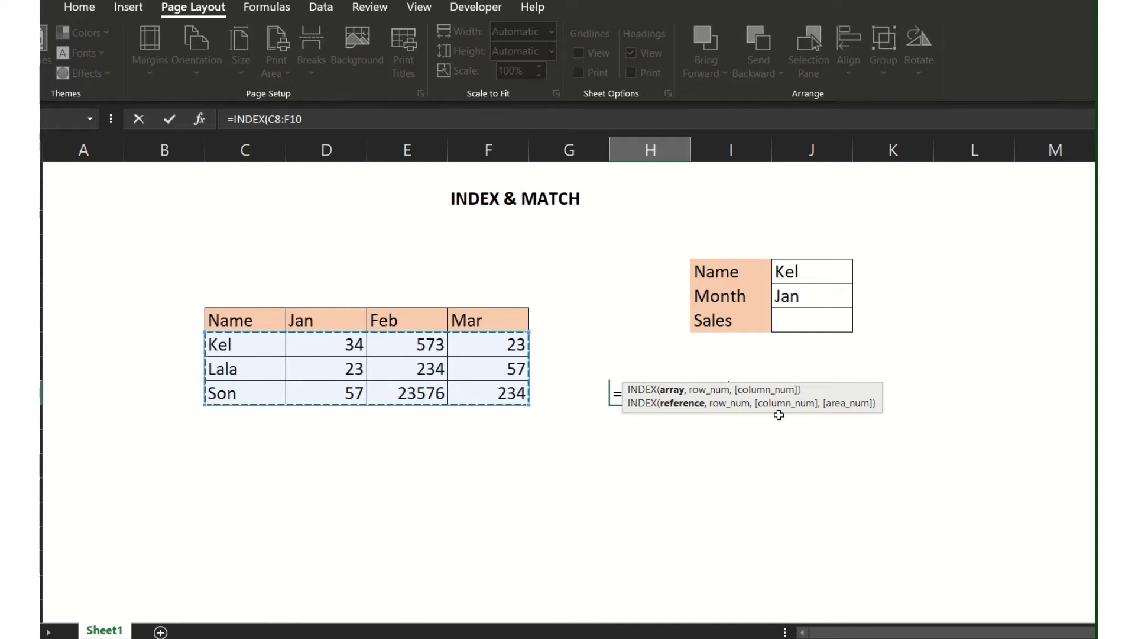
text(,)
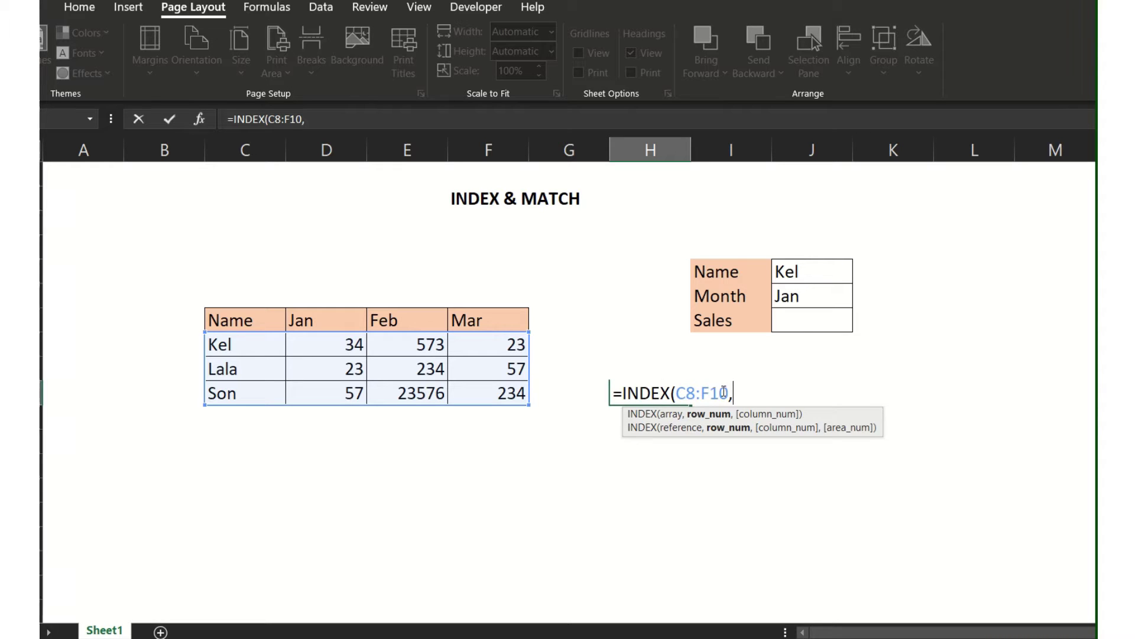
drag(677, 395, 729, 394)
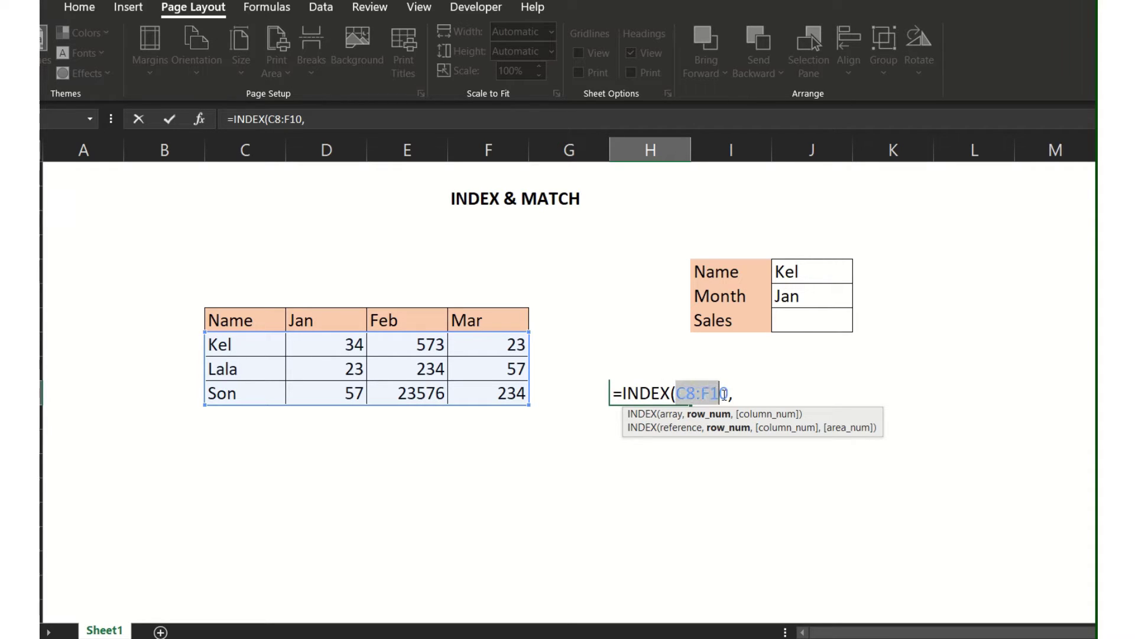
click(749, 393)
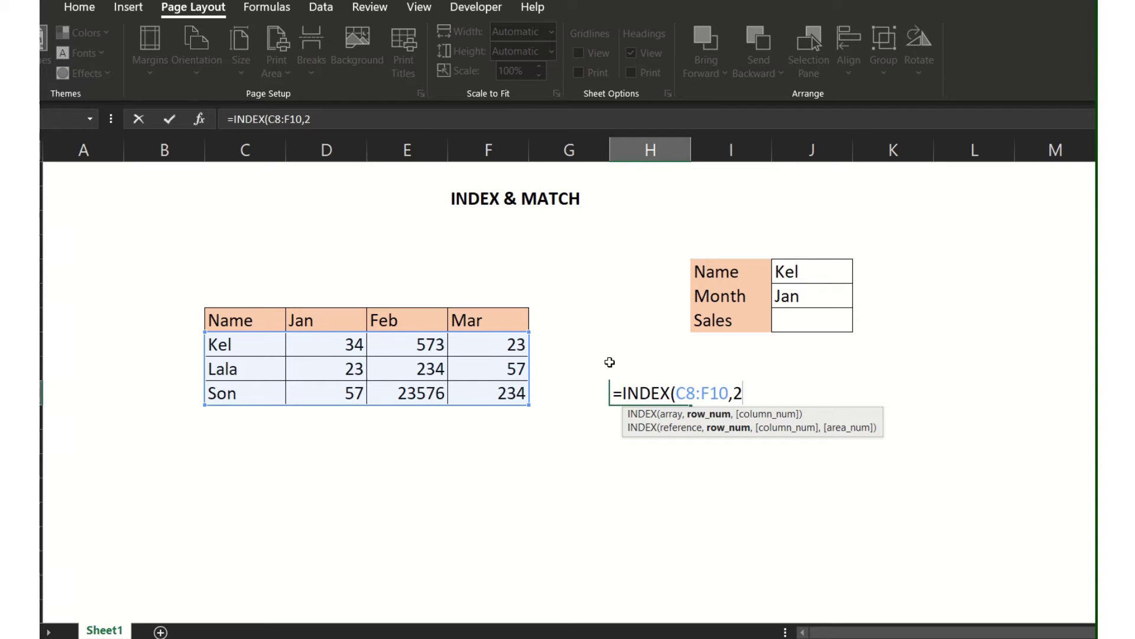
text(,)
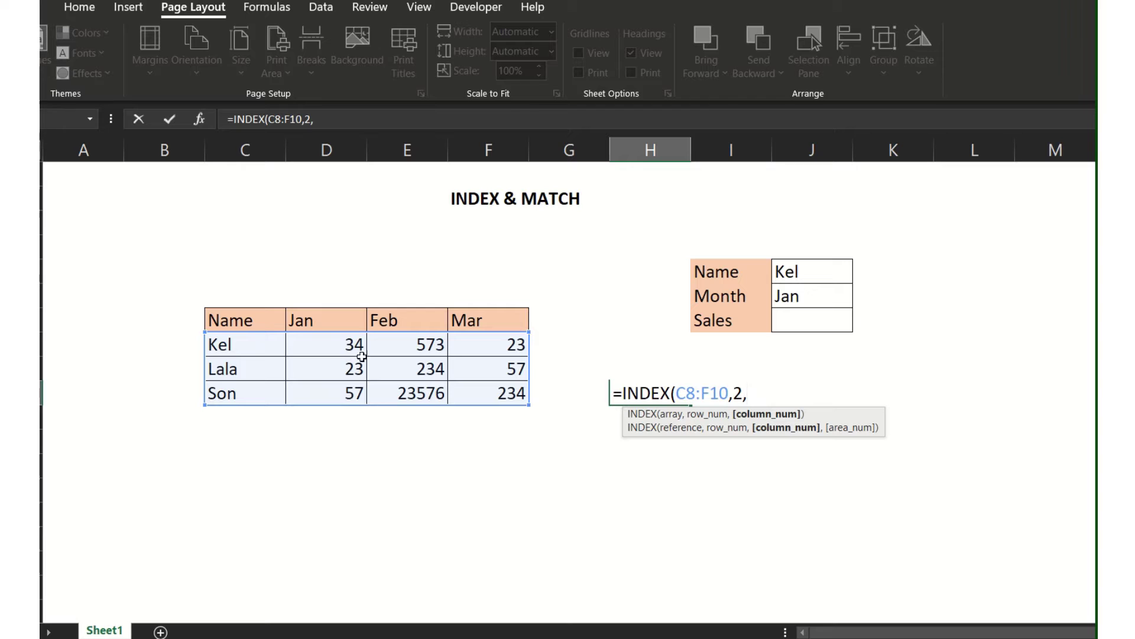
text(2)
key(Return)
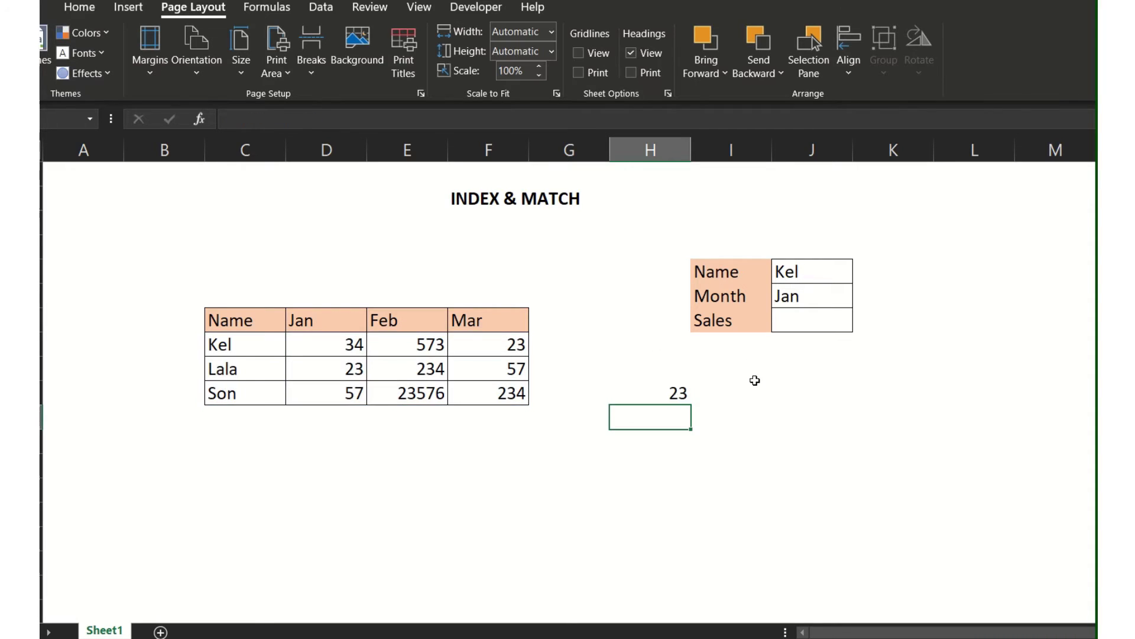
click(352, 365)
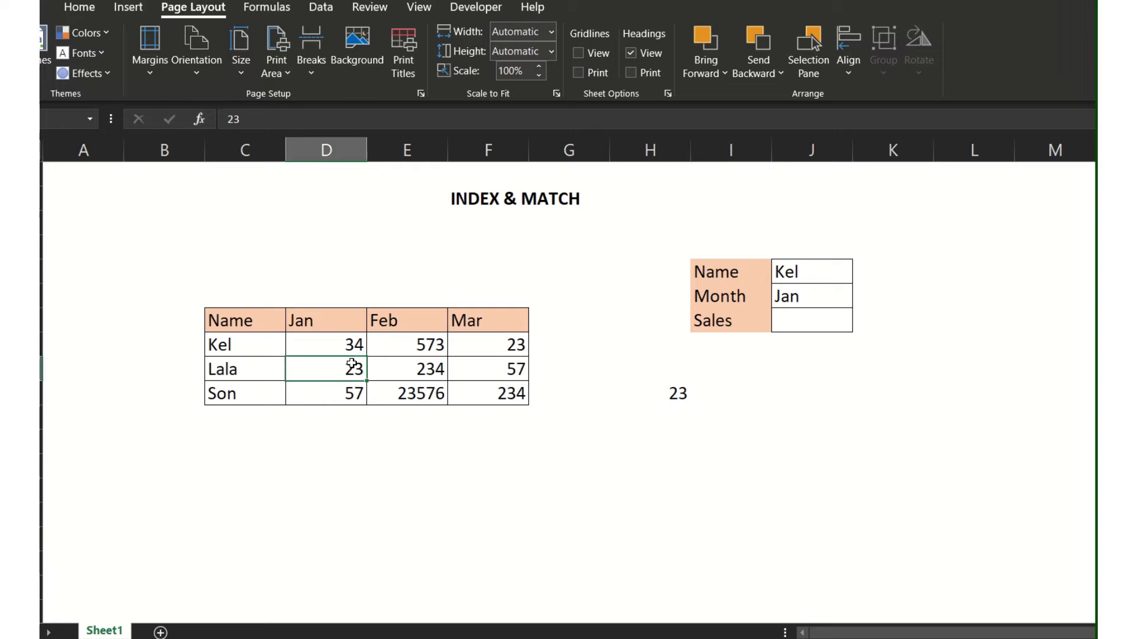
click(676, 394)
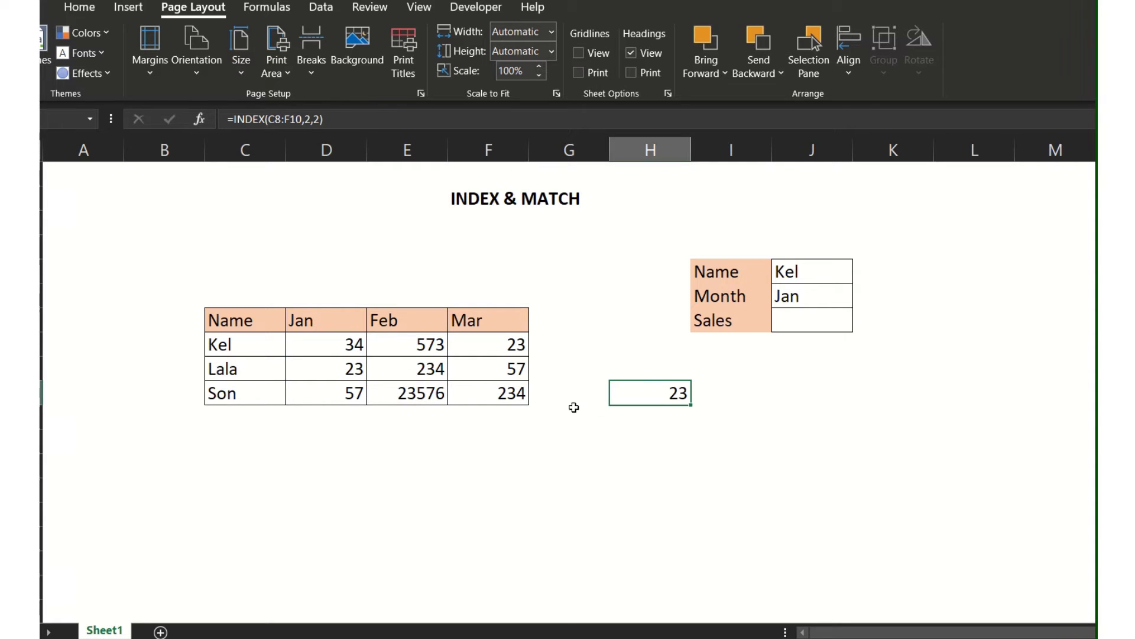
- Enter =MATCH("Lala",C8:C10,0) in G11 to find Lala's row position
click(602, 448)
text(=)
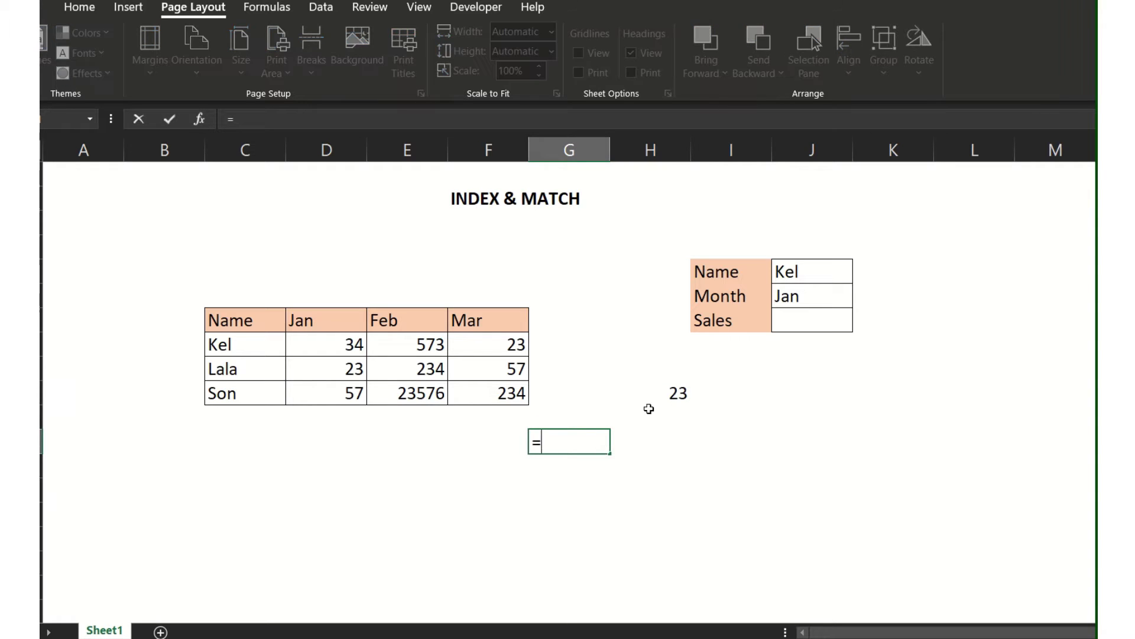
text(marc)
key(BackSpace)
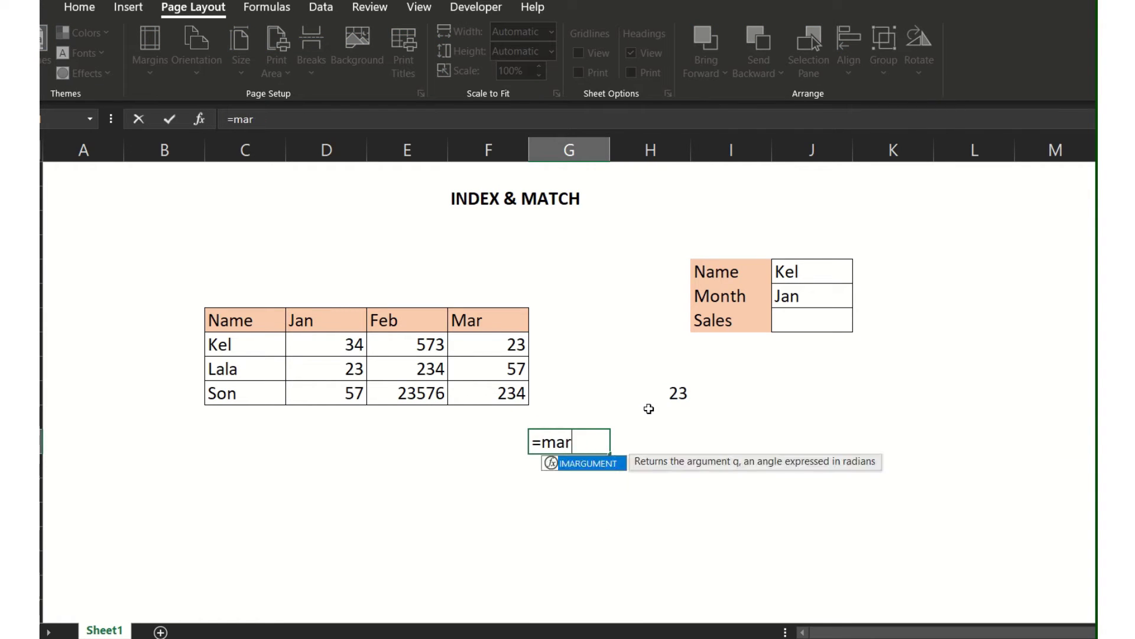
key(BackSpace)
text(tch)
key(Tab)
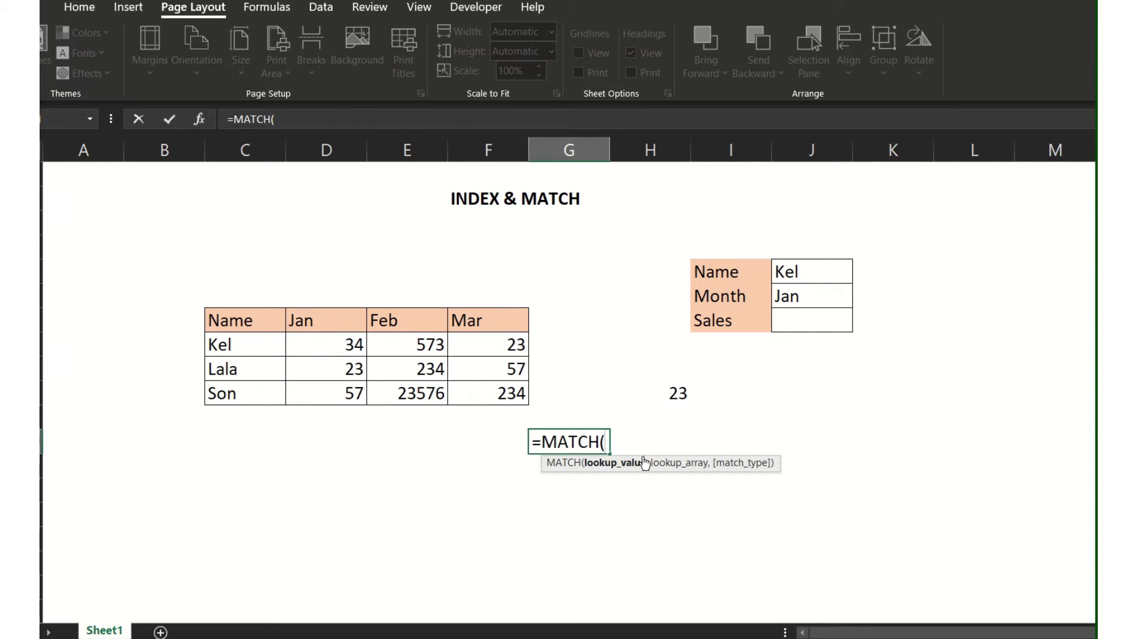
text("Lala)
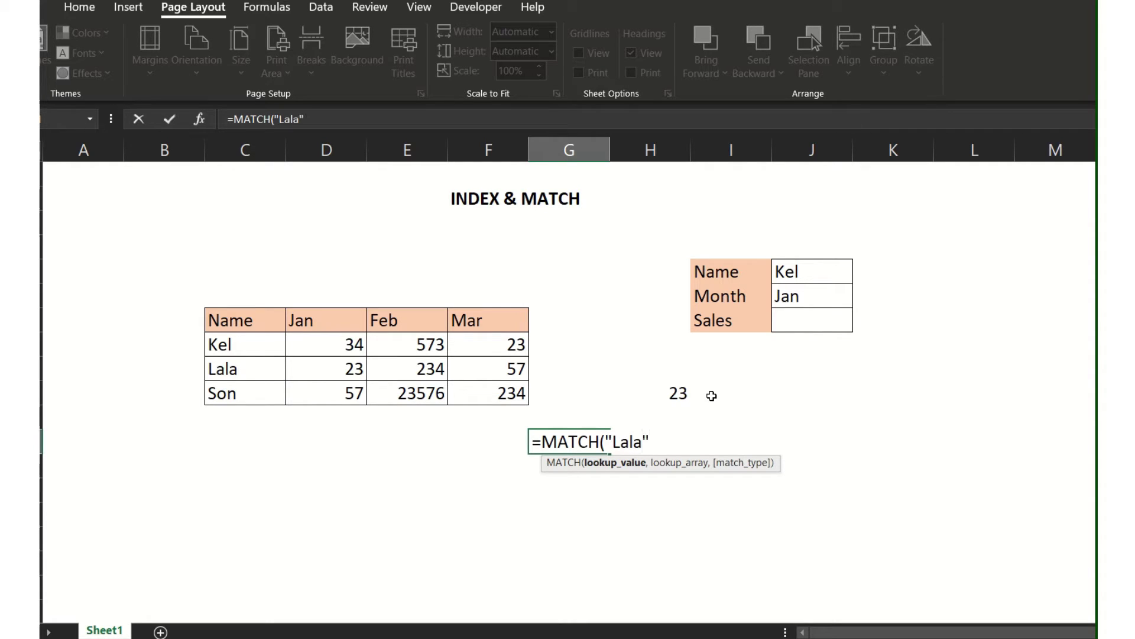
text(",)
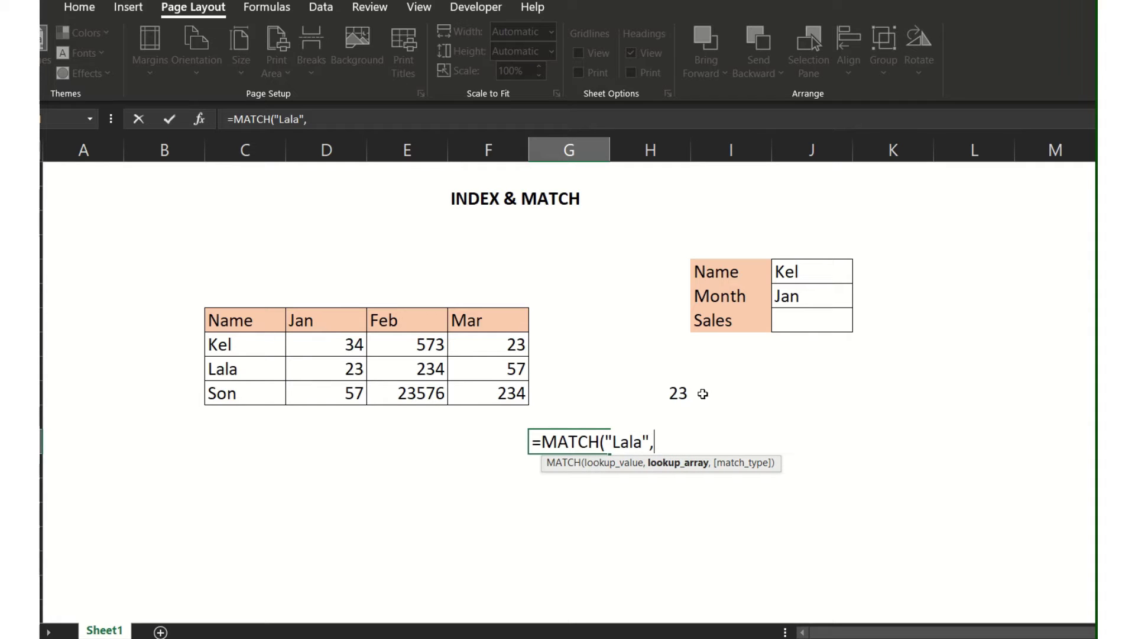
drag(255, 337, 257, 386)
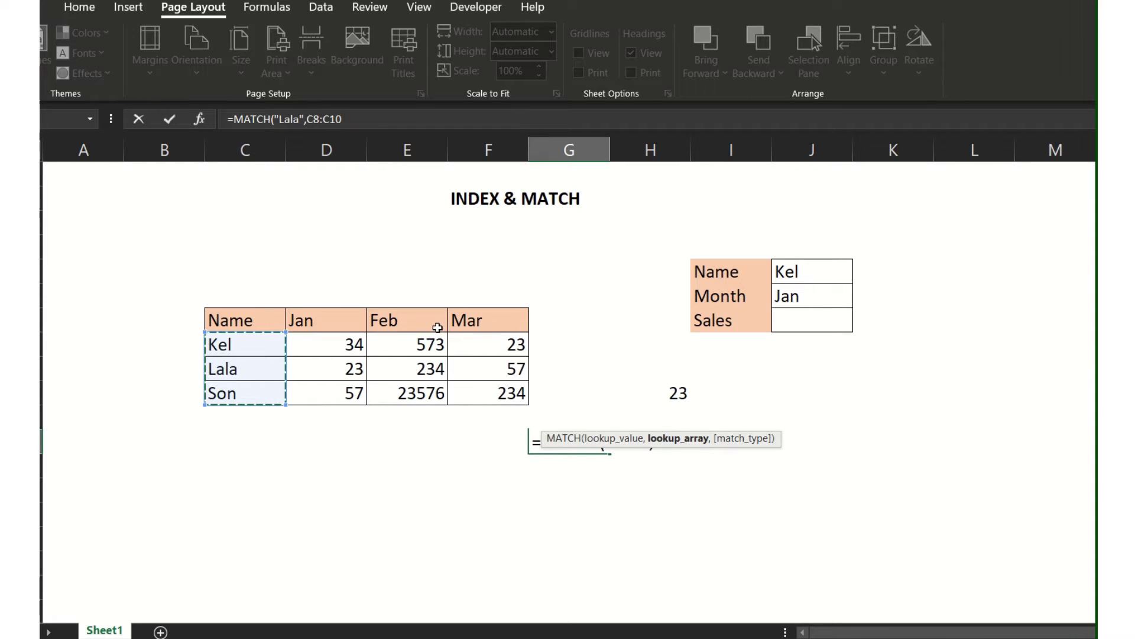
text(,)
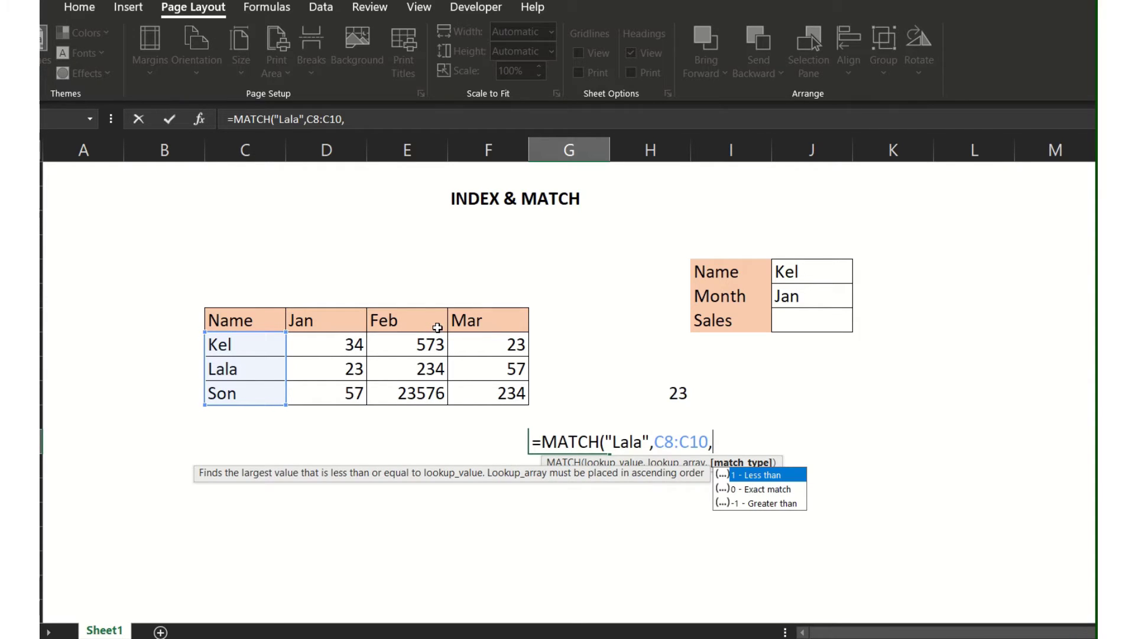
text(0)
key(Return)
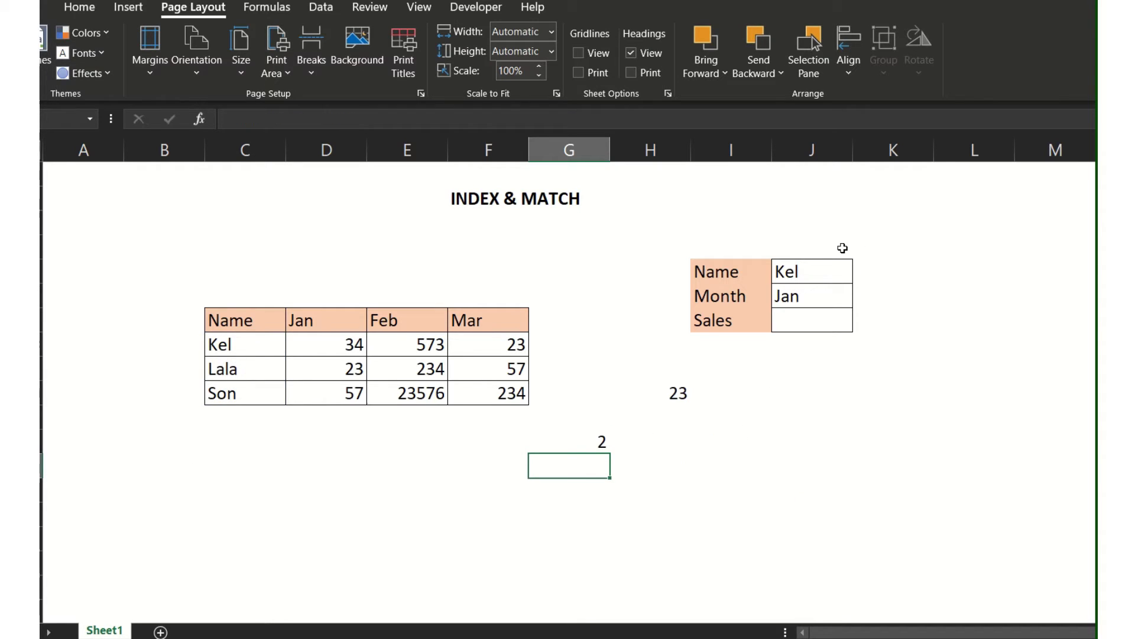
- Check the MATCH result 2 against Lala's place in the names C8:C10
click(584, 444)
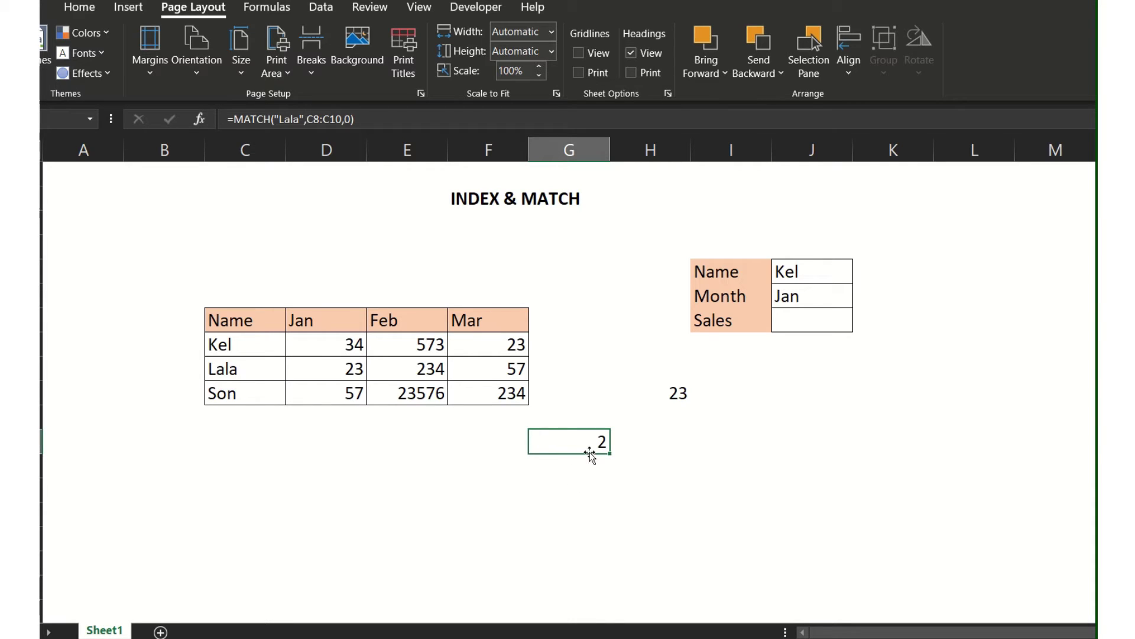
click(259, 369)
drag(254, 348, 252, 392)
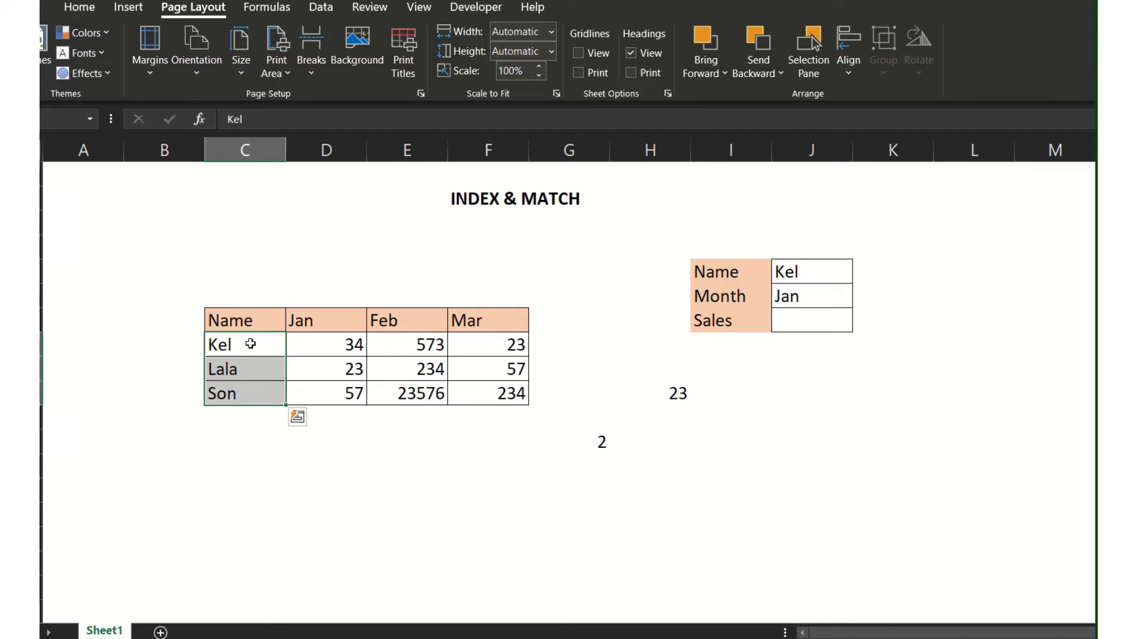
click(598, 441)
click(349, 122)
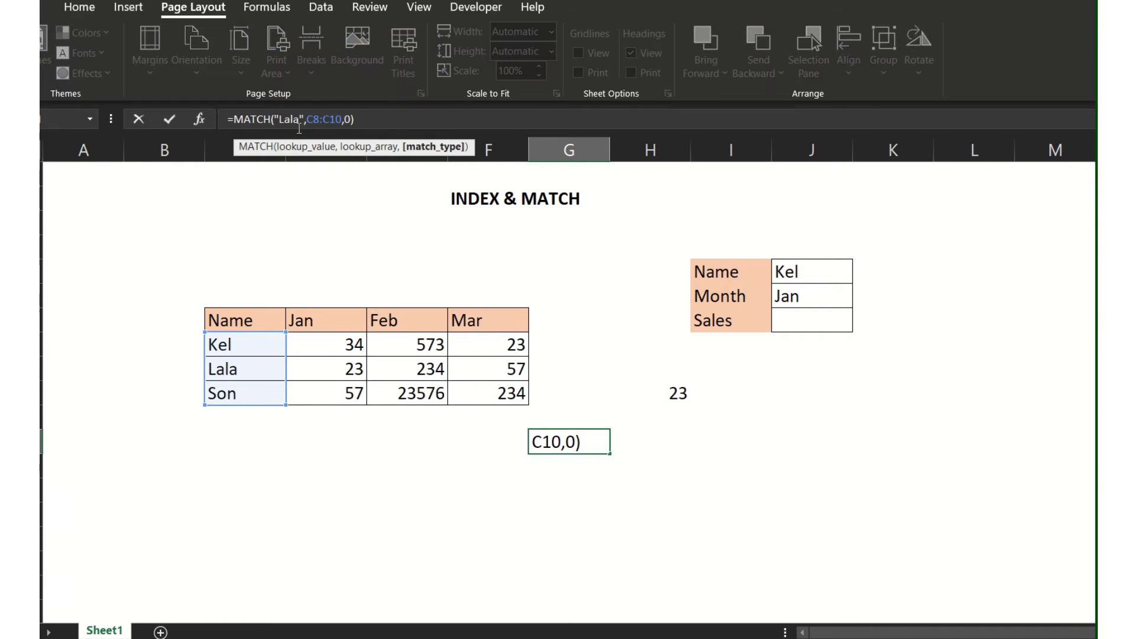
key(Escape)
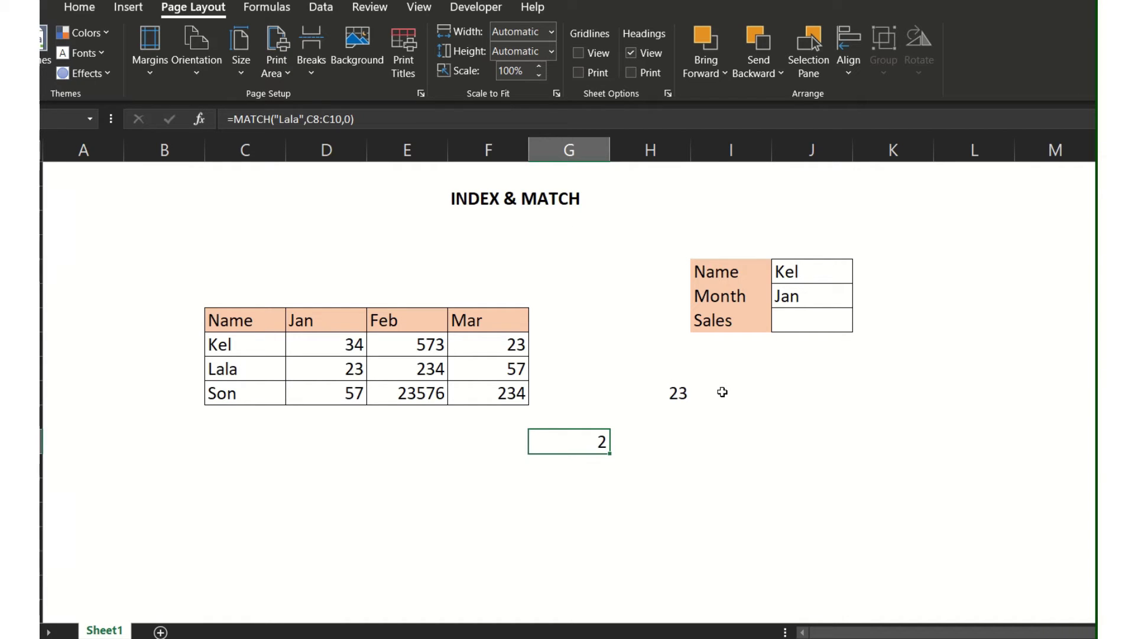
- Delete the practice INDEX and MATCH results below the table
drag(683, 390, 611, 436)
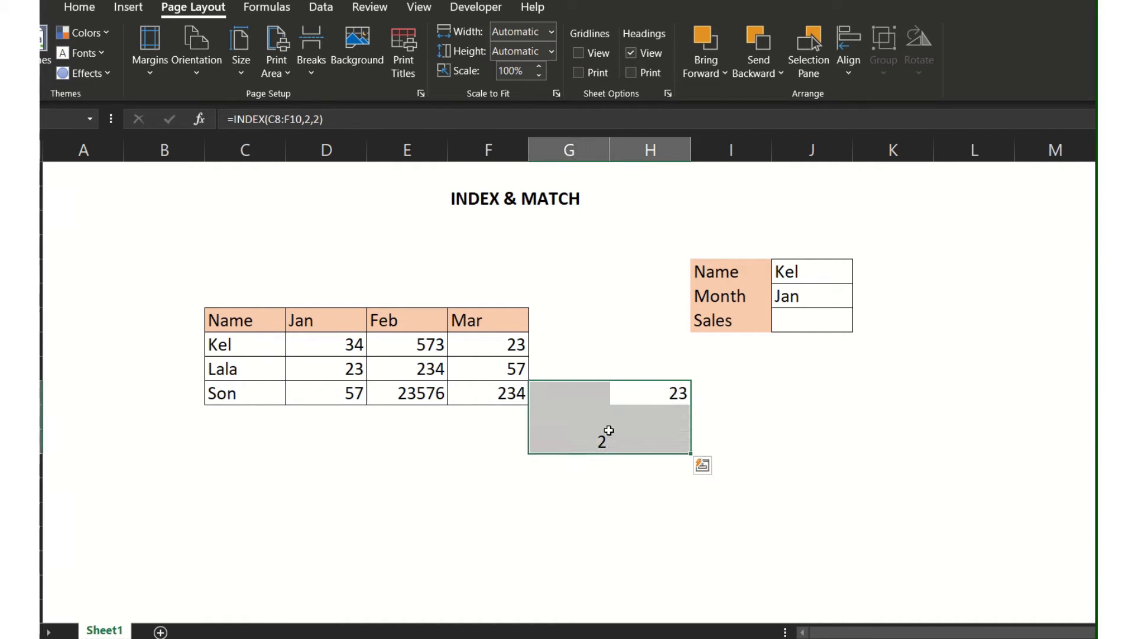
key(Delete)
click(814, 384)
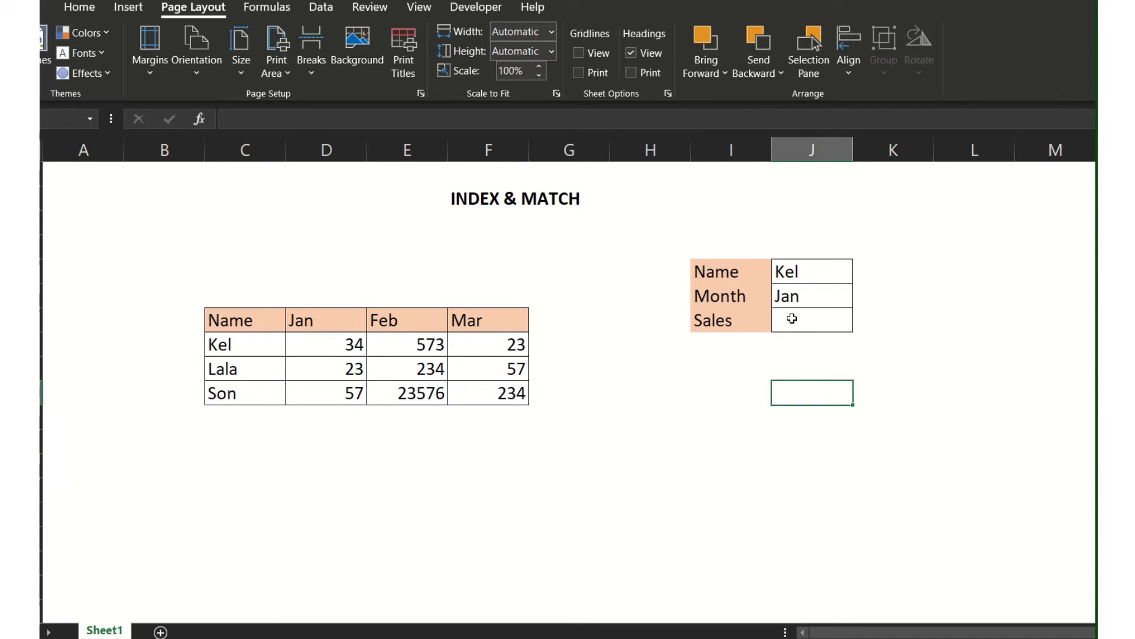
- Review the sales table and the Name (Kel), Month (Jan) and Sales input cells
drag(264, 290, 586, 421)
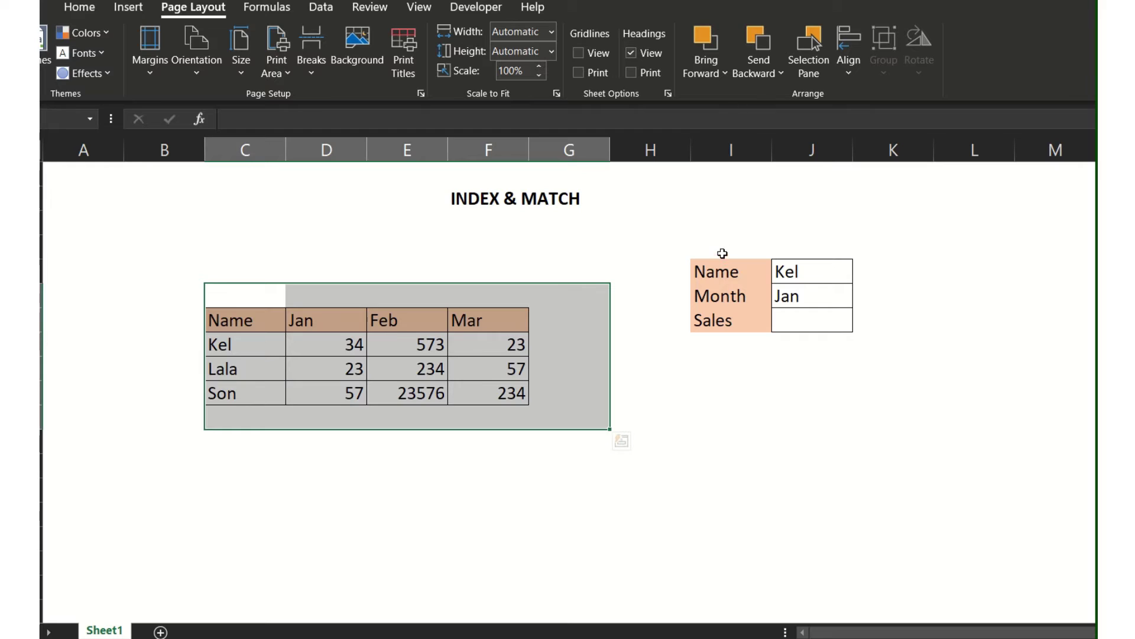
drag(723, 253, 847, 332)
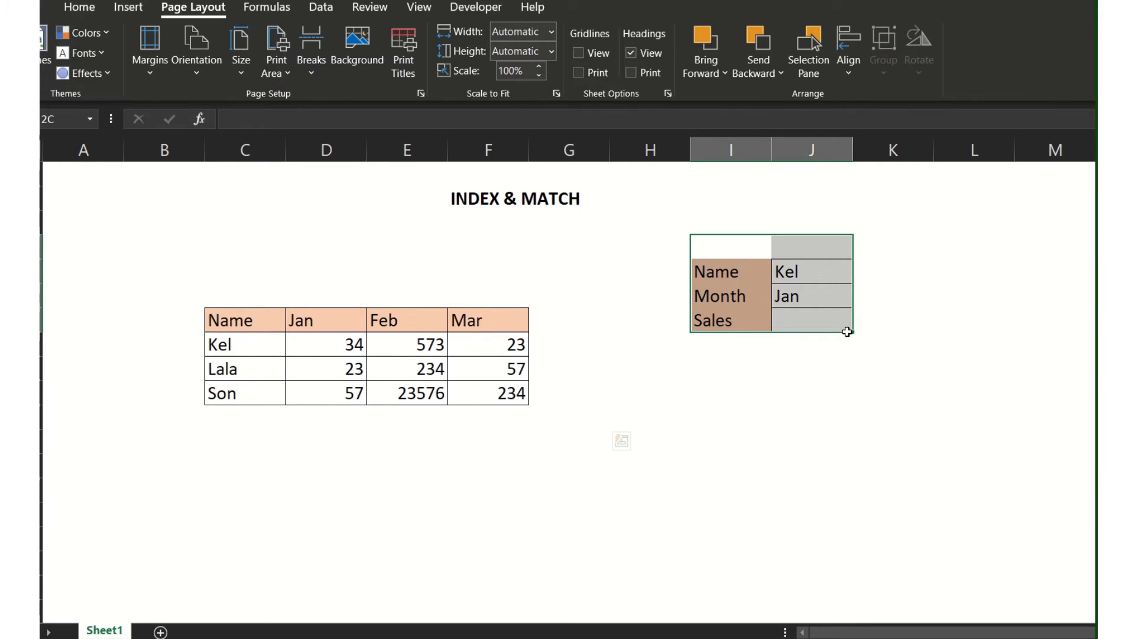
click(807, 319)
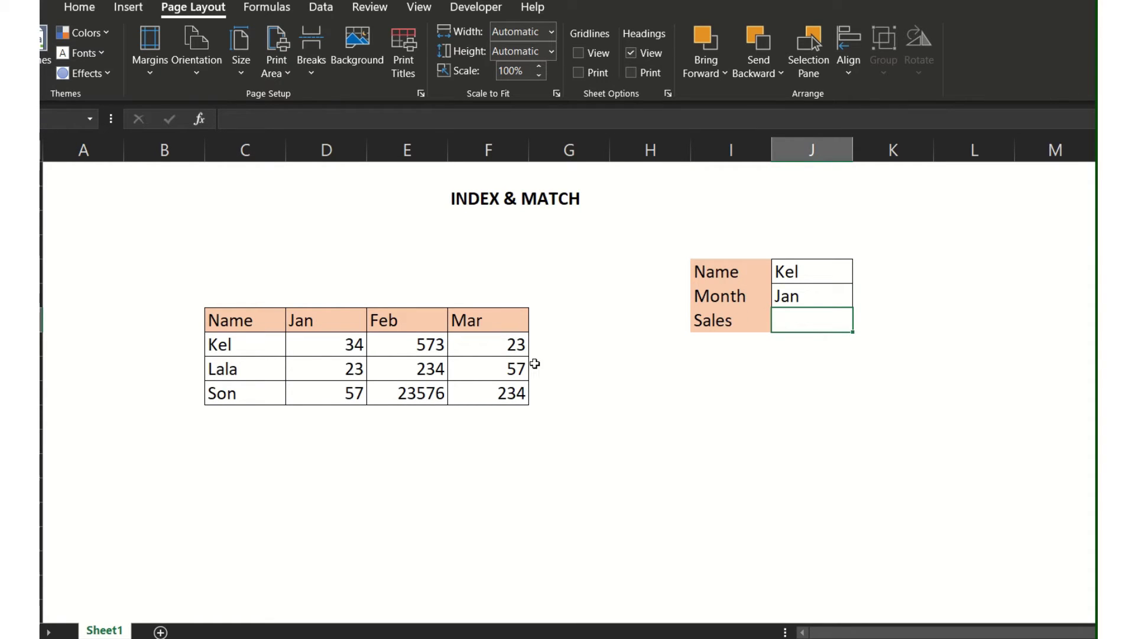
click(783, 269)
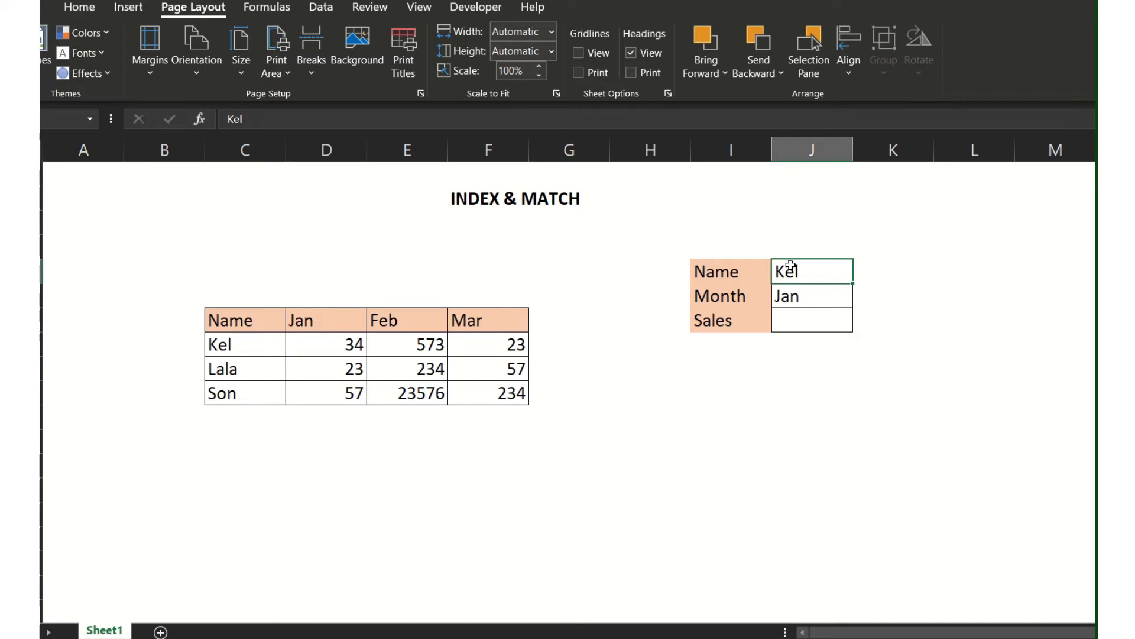
click(784, 299)
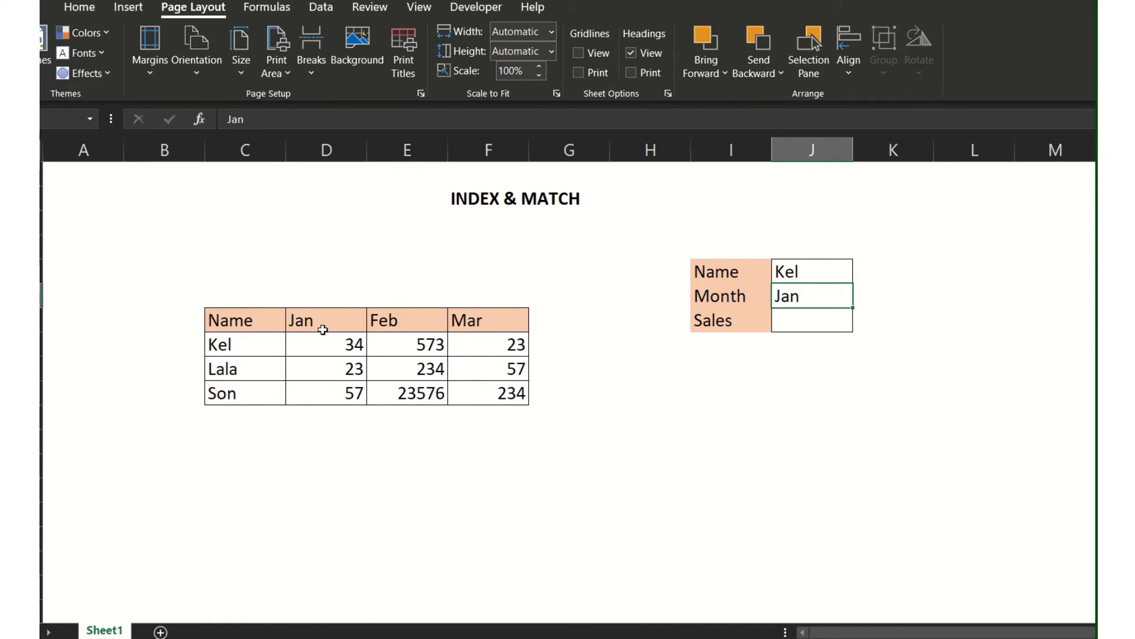
- Start the Sales cell entry as =INDEX(D8:F10, using the Jan–Mar sales values as the array
click(815, 313)
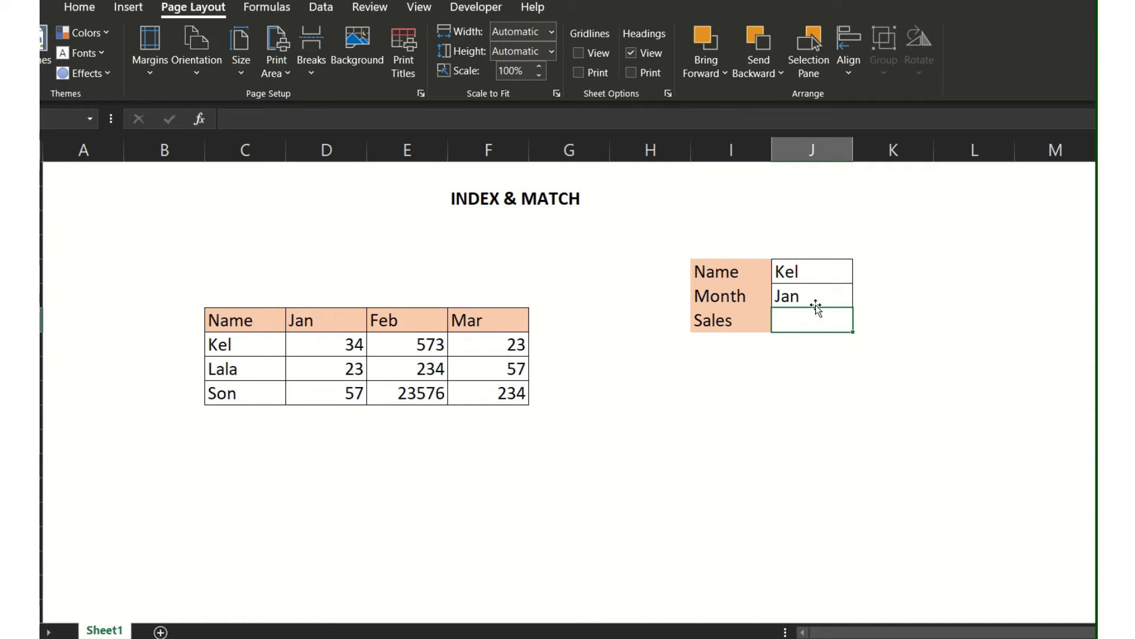
text(=inde)
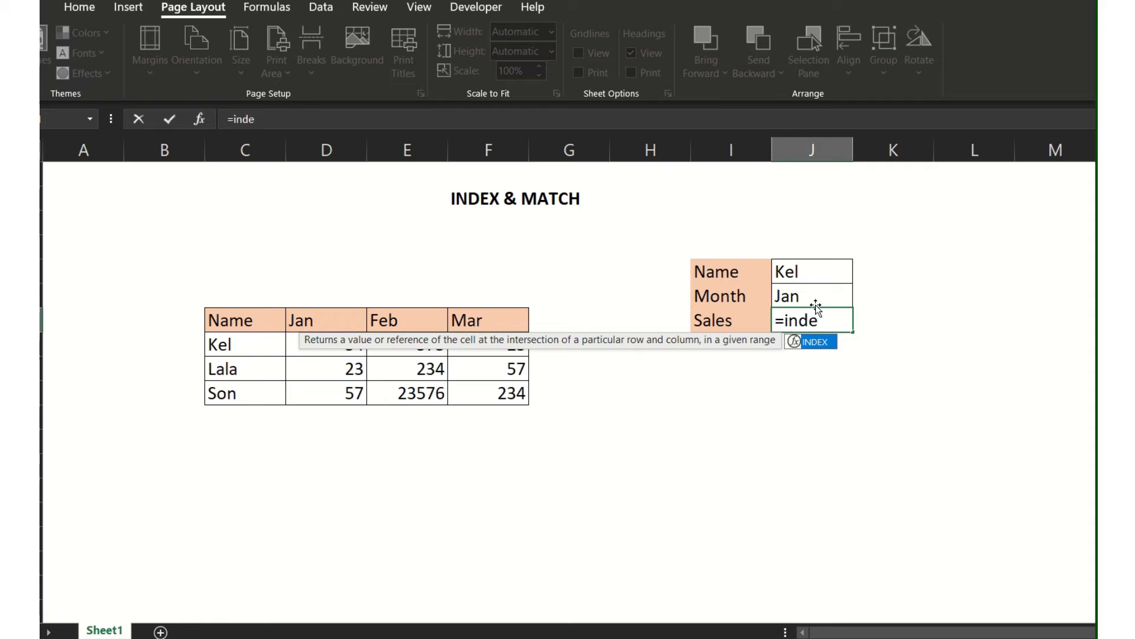
text(x)
key(Tab)
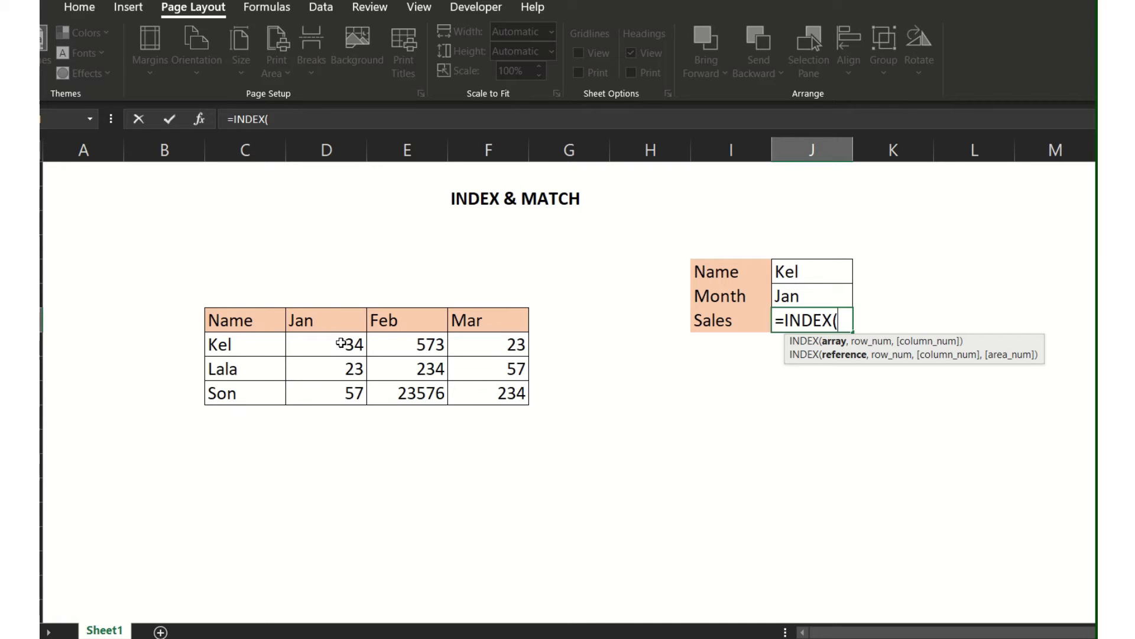
drag(341, 343, 494, 390)
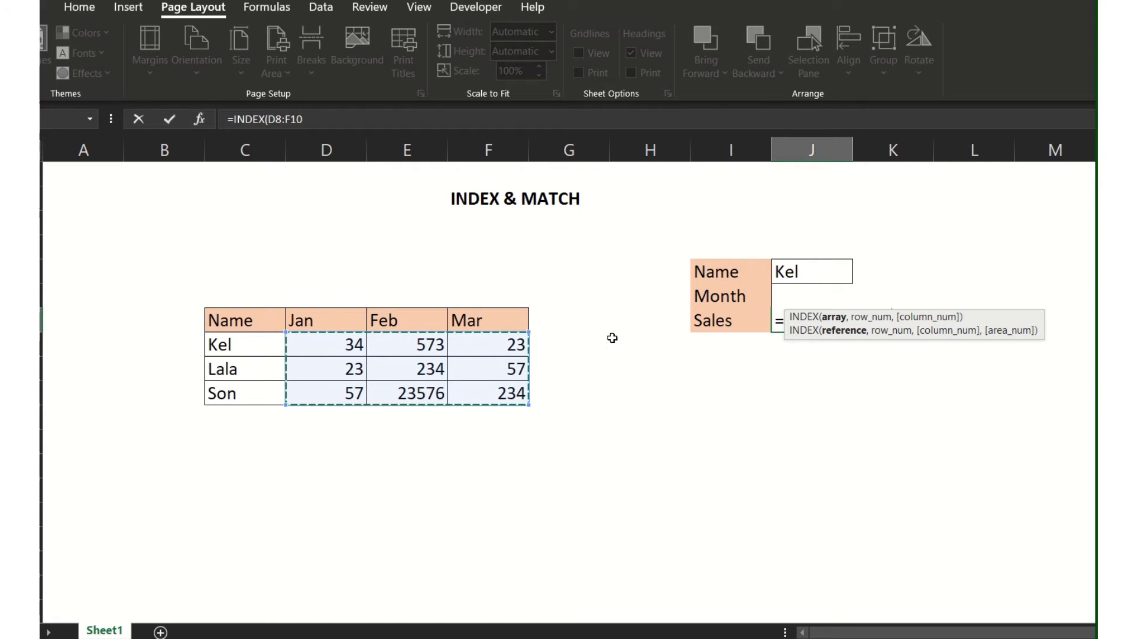
text(,)
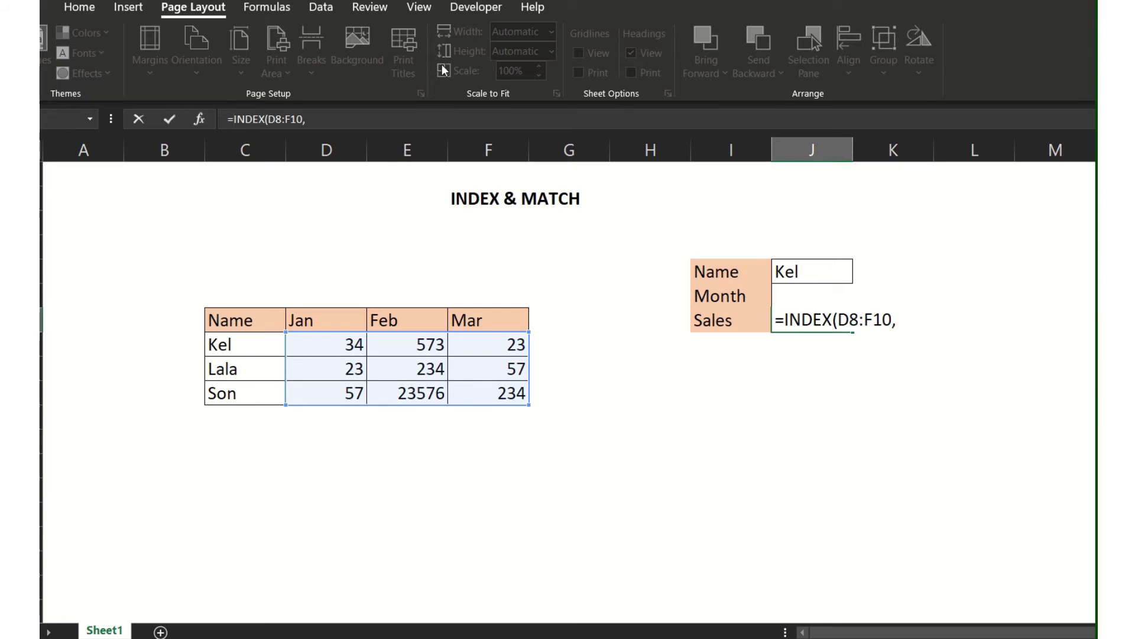
text(,)
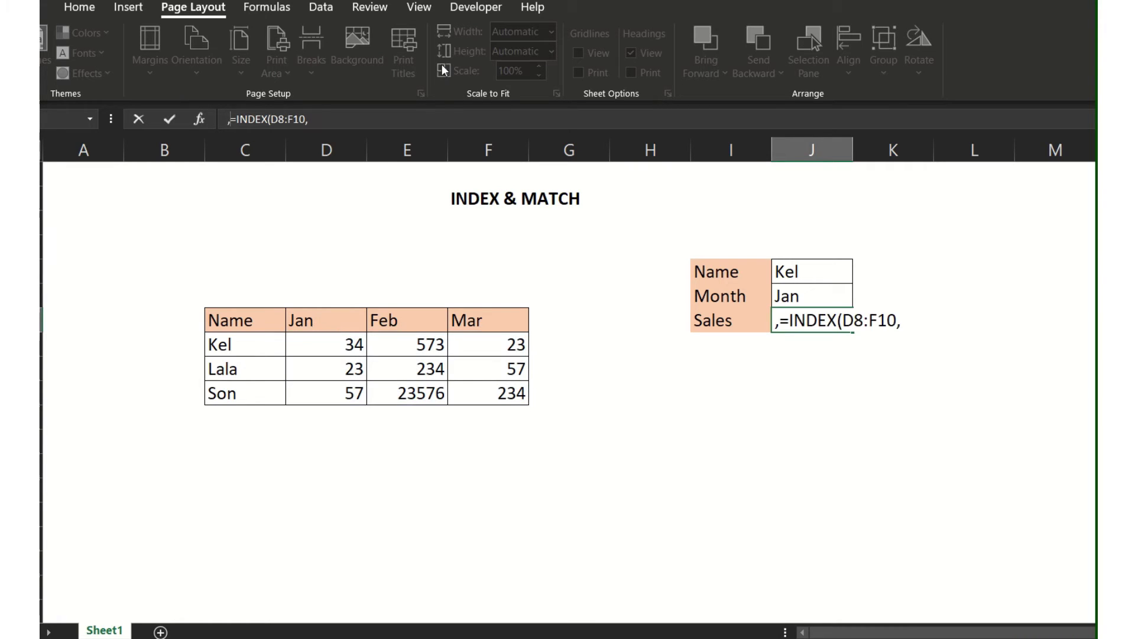
click(650, 385)
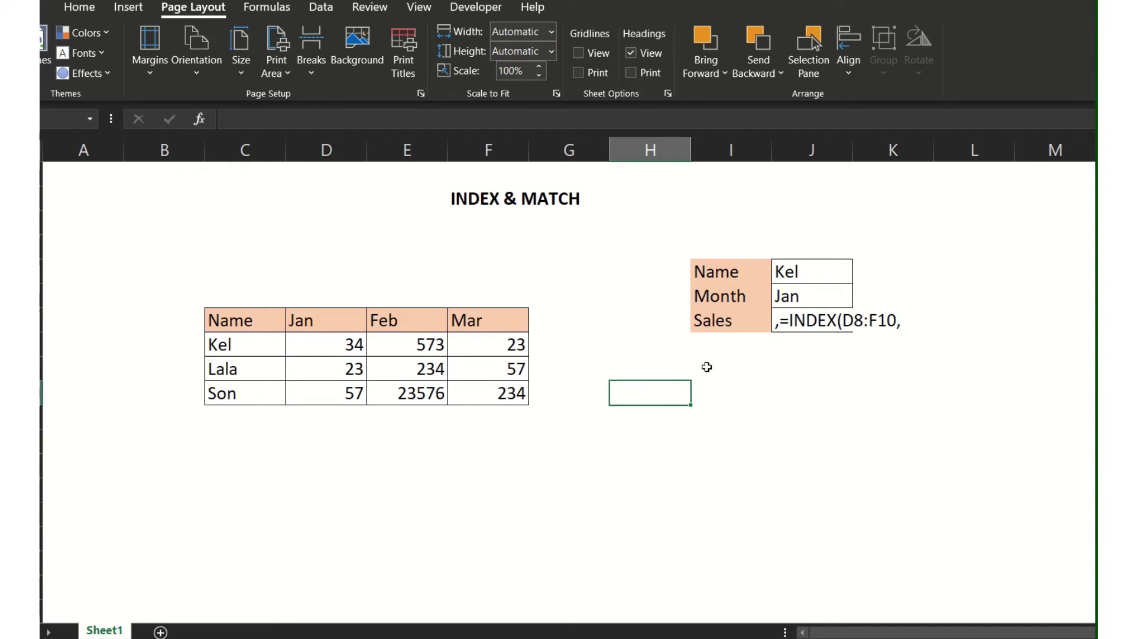
- Enter =MATCH(J5,C8:C10,0) in H10, returning 1 for Kel's position among the names
text(=matc)
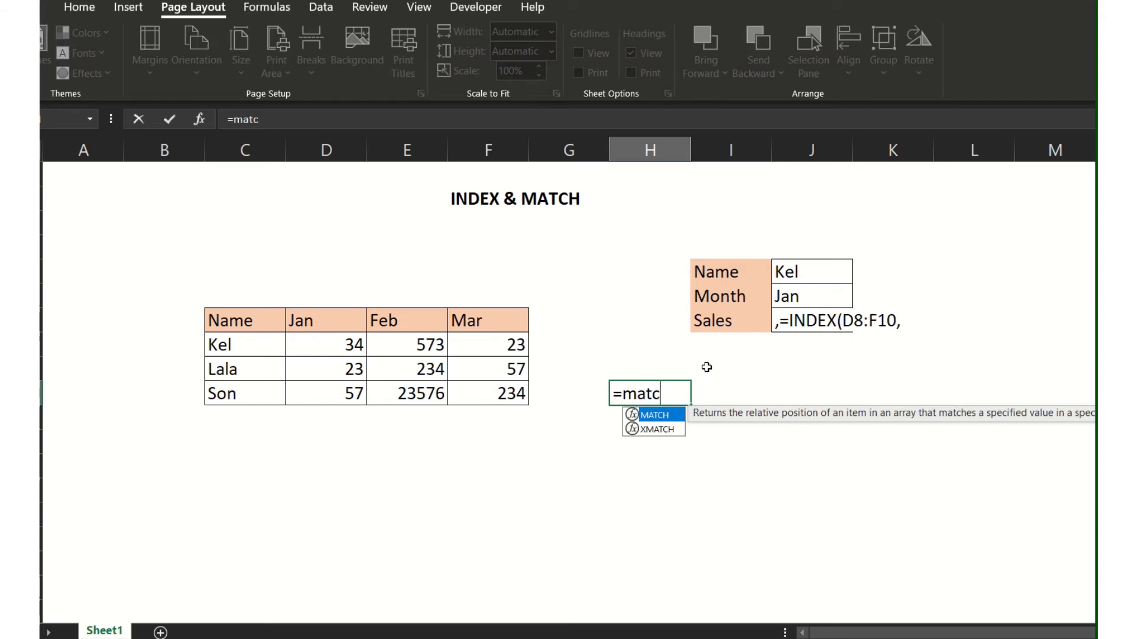
key(Tab)
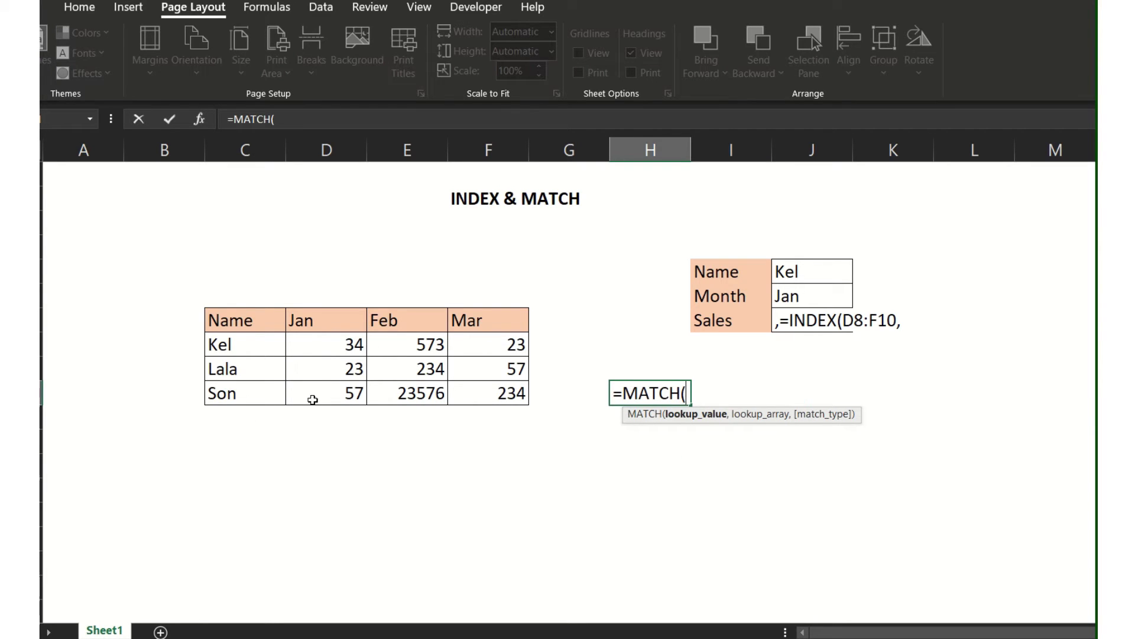
click(806, 270)
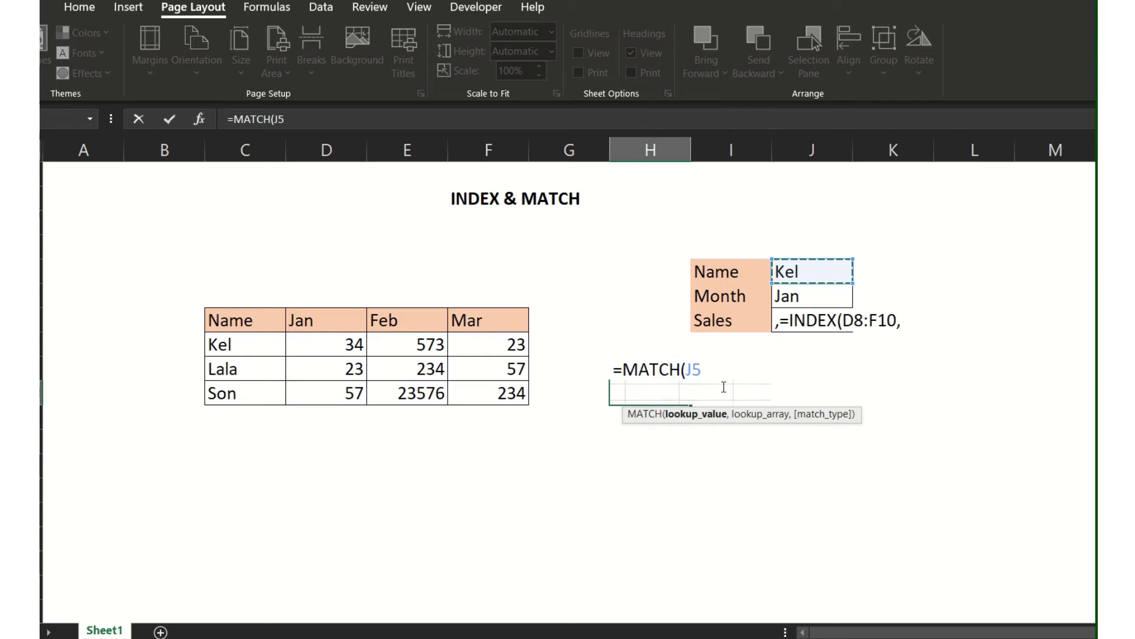
text(,)
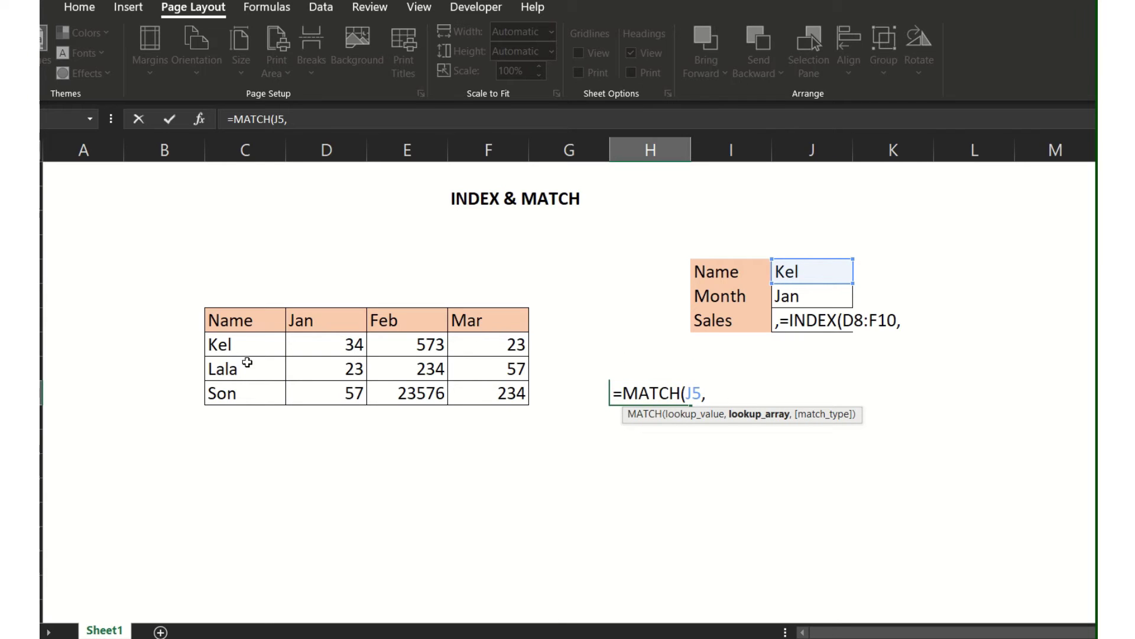
drag(249, 346, 252, 391)
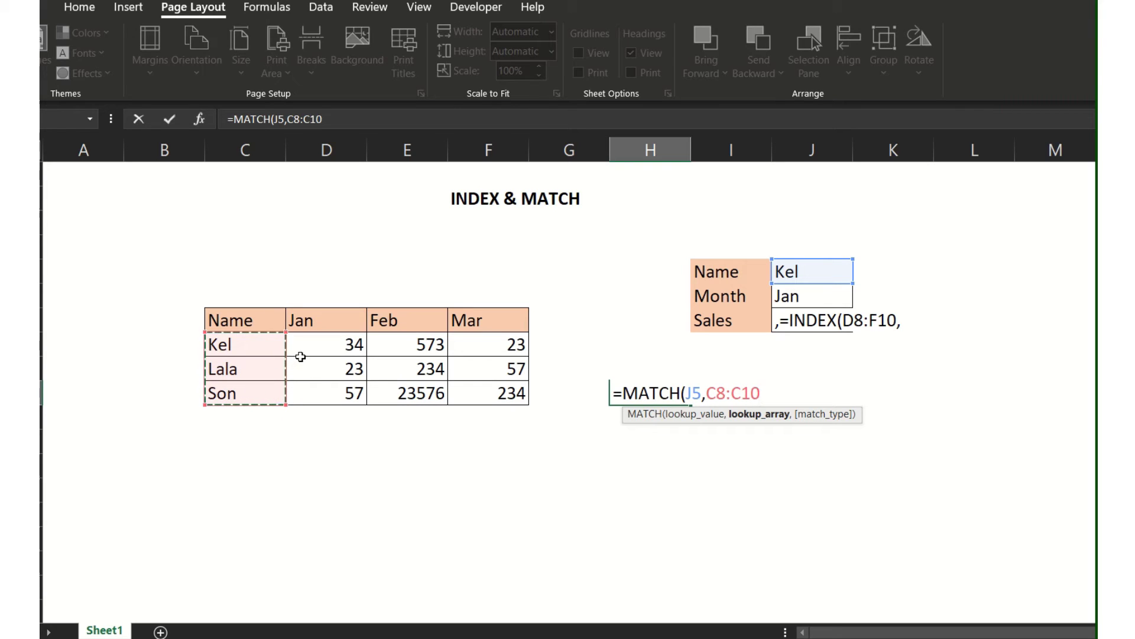
text(,0)
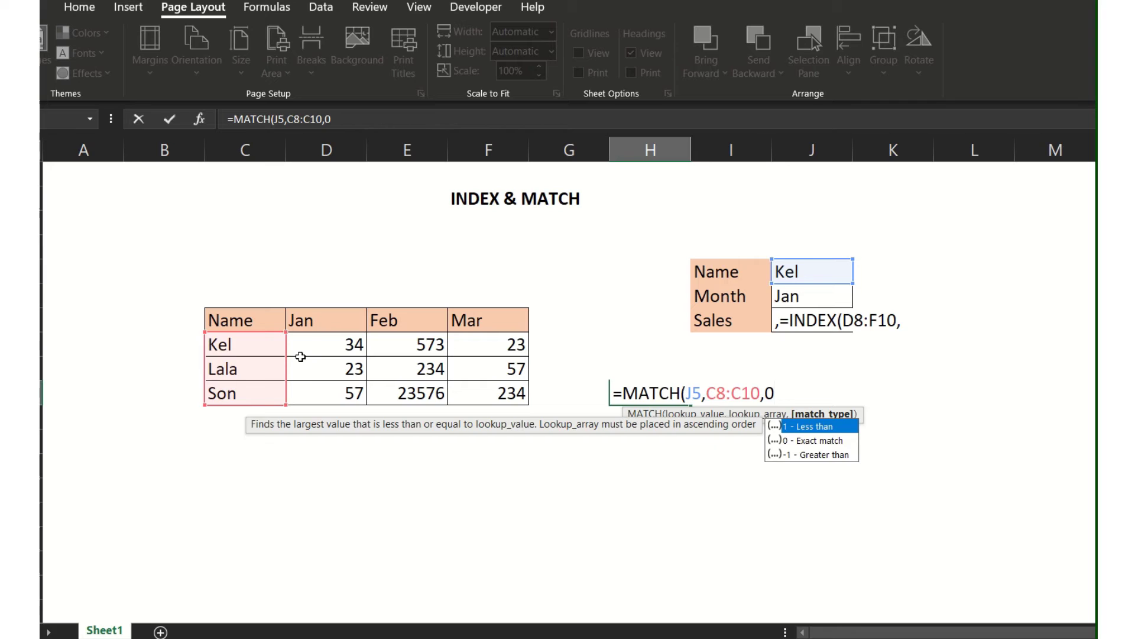
key(Return)
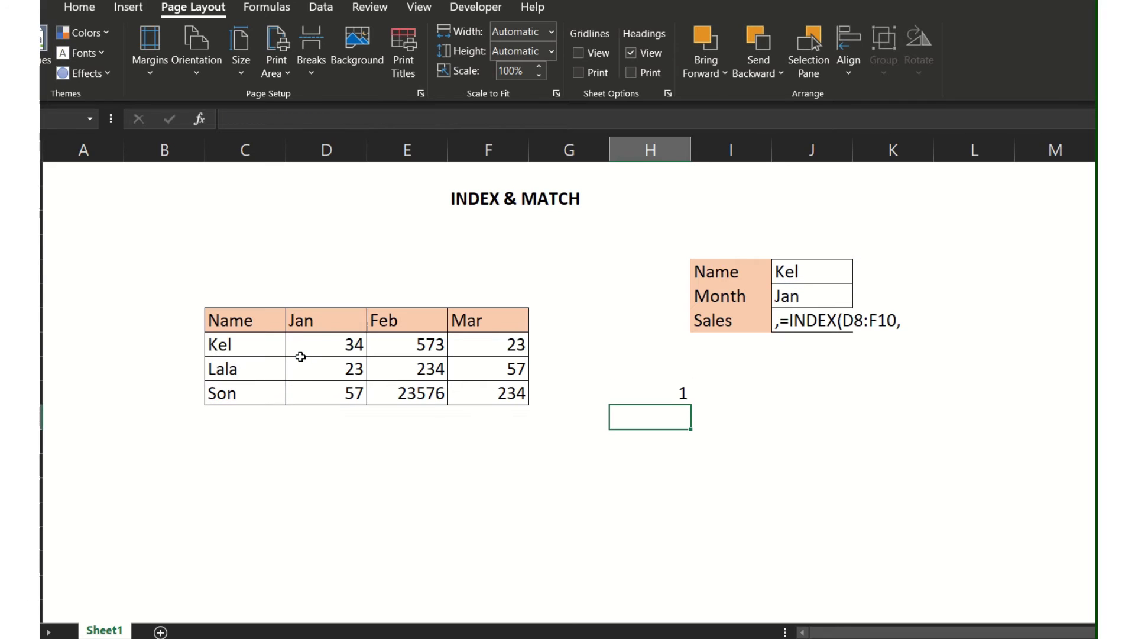
click(661, 385)
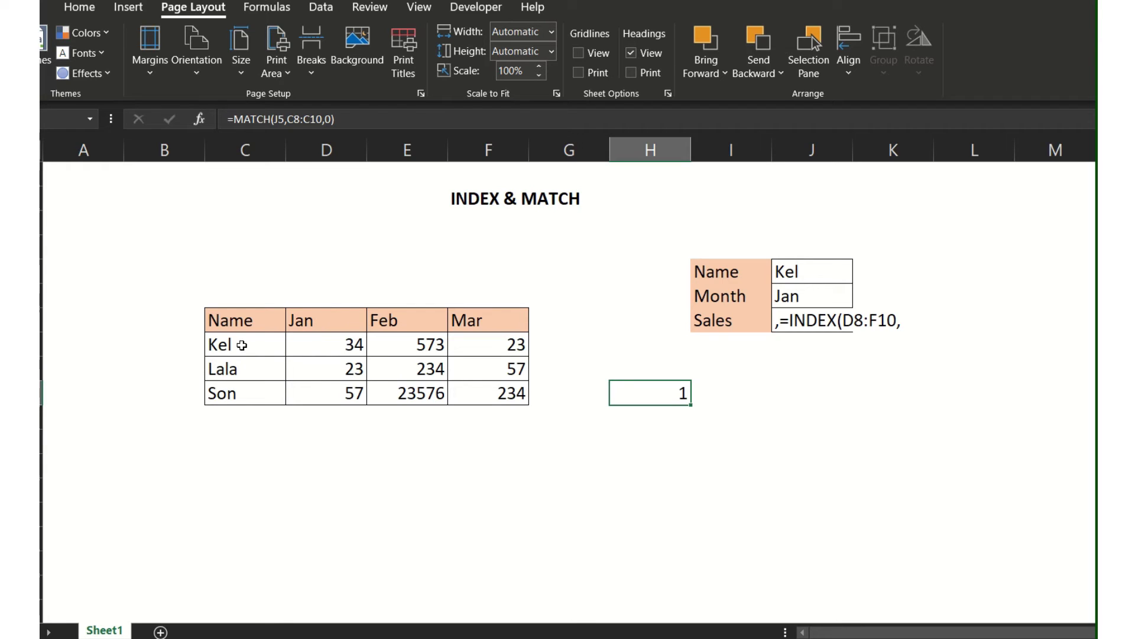
drag(240, 344, 242, 392)
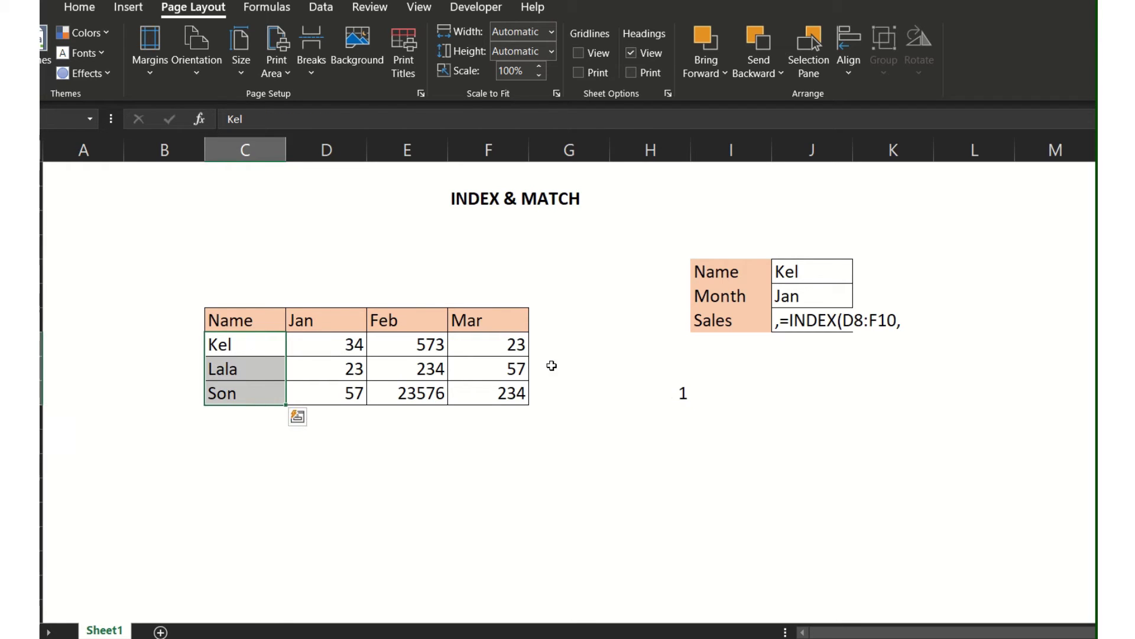
- Copy the name MATCH formula text and remove J7's leading comma so it reads =INDEX(D8:F10,
click(679, 393)
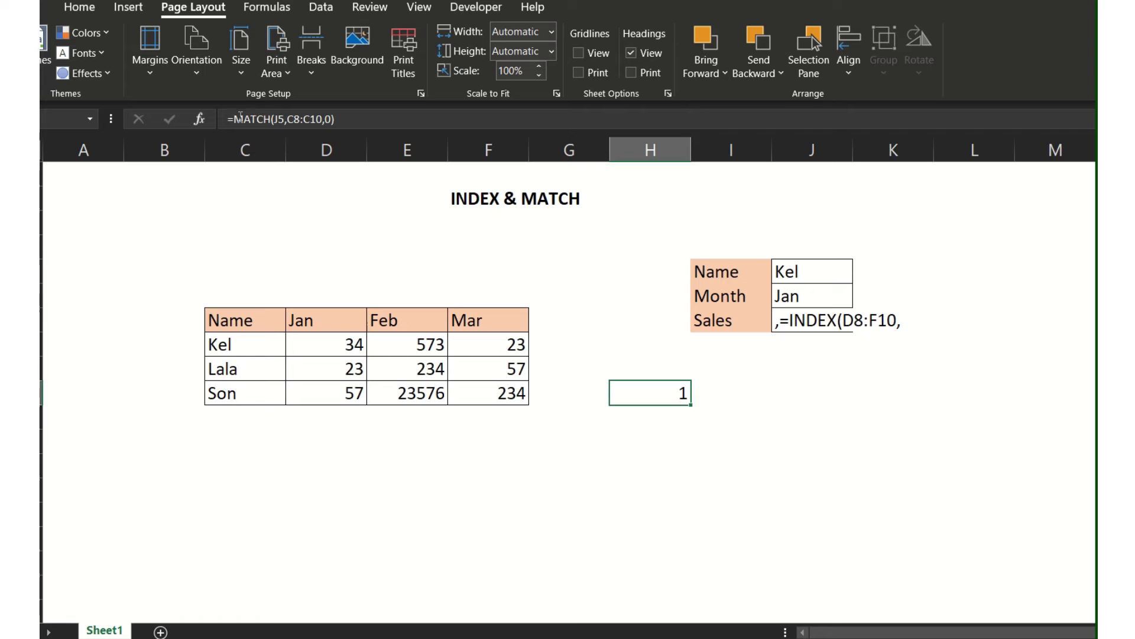
drag(241, 117, 370, 127)
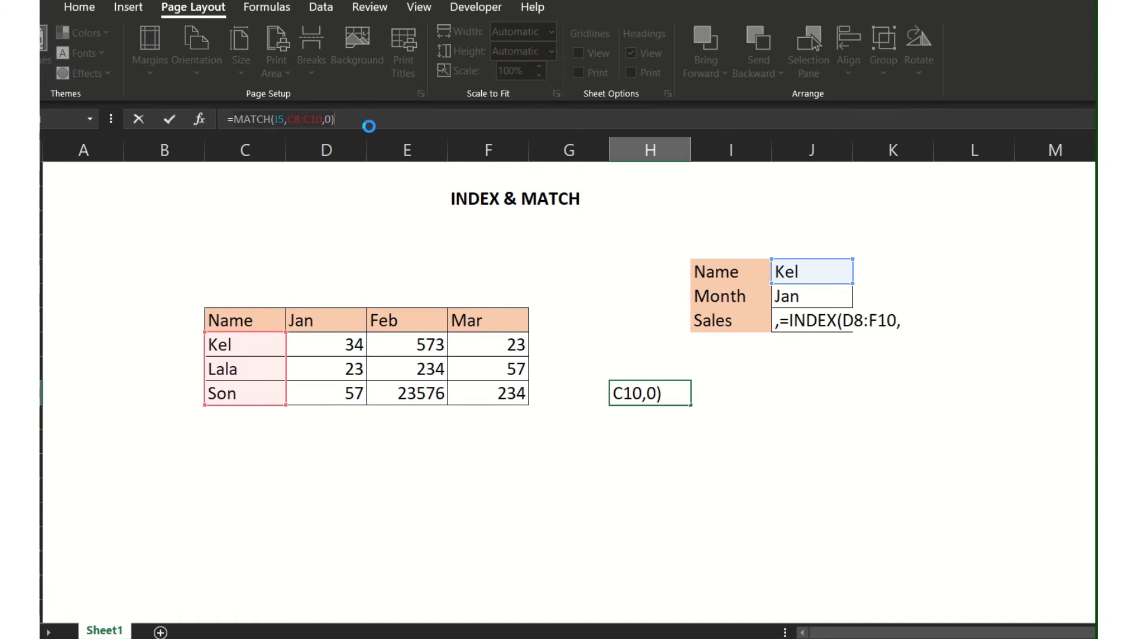
click(793, 324)
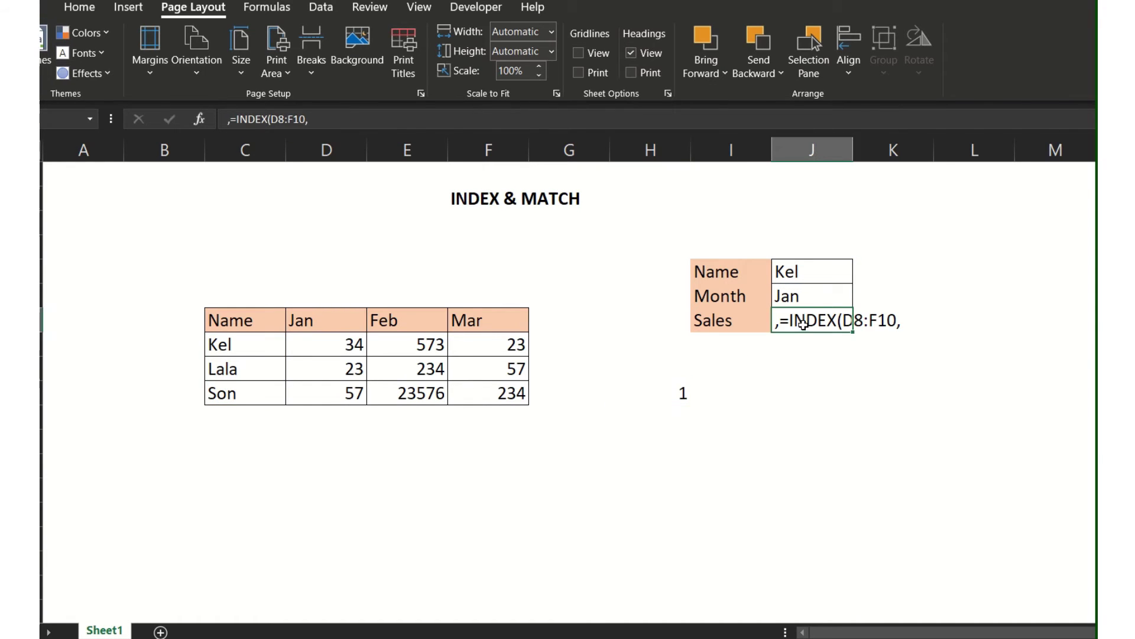
click(229, 120)
key(BackSpace)
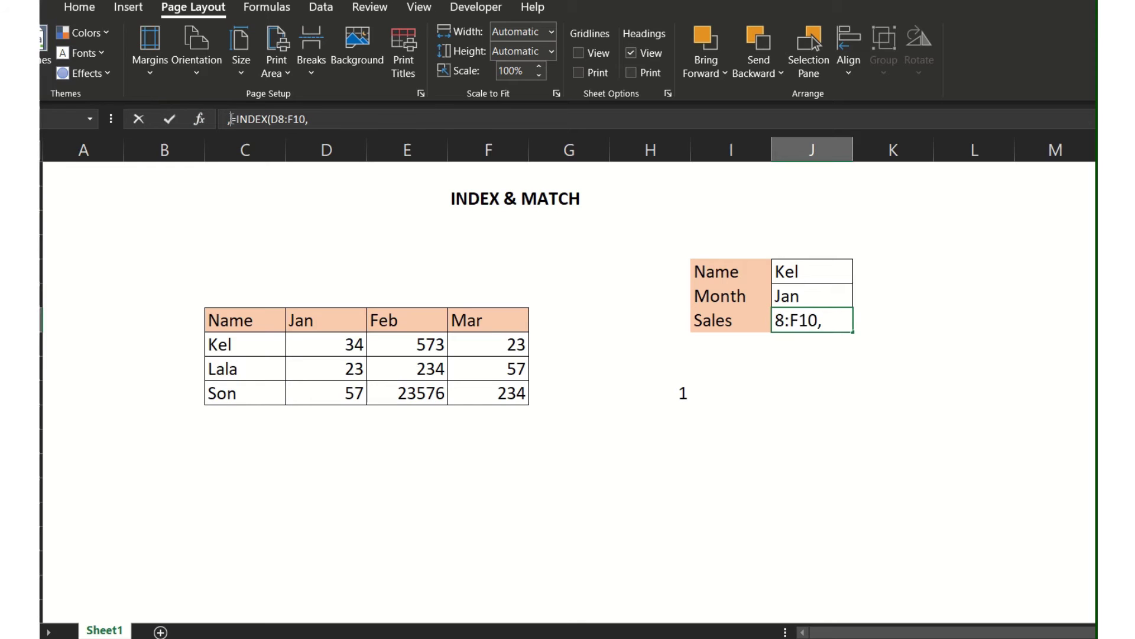
click(230, 119)
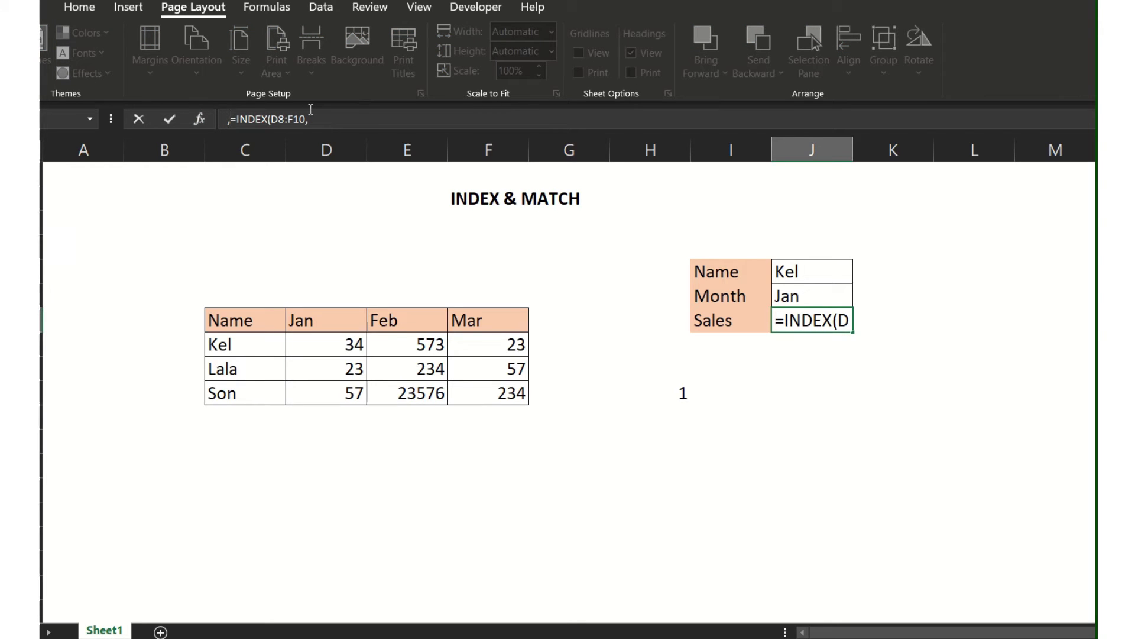
key(BackSpace)
click(367, 111)
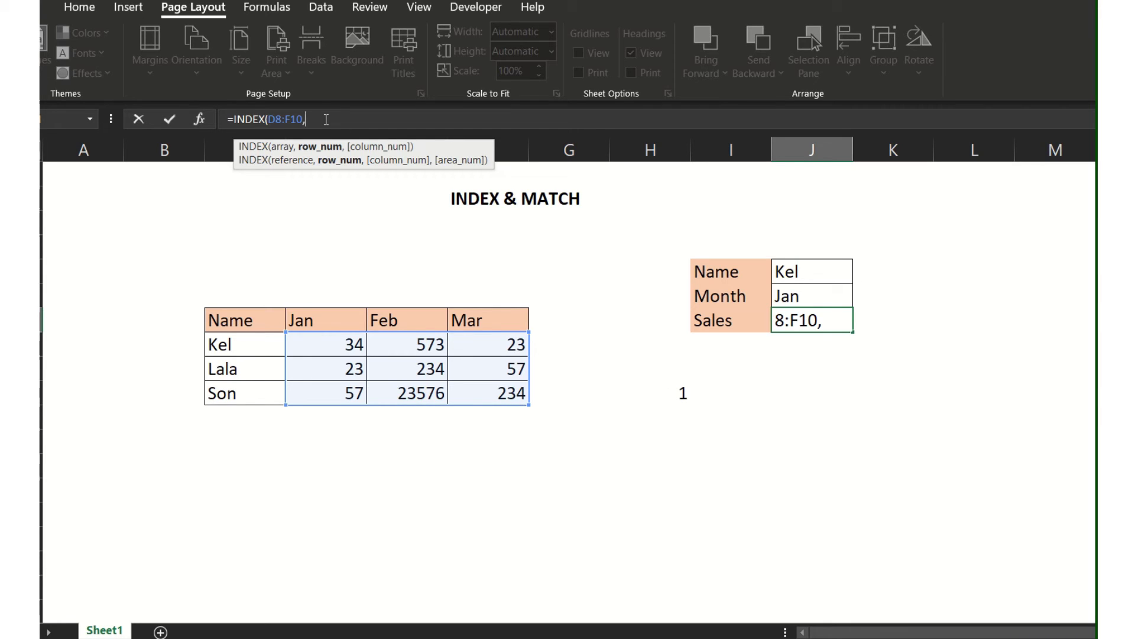
- Nest MATCH(J5,C8:C10,0) as INDEX's row argument in J7, storing it as text with a leading comma
text(MATCH(J5,C8:C10,0))
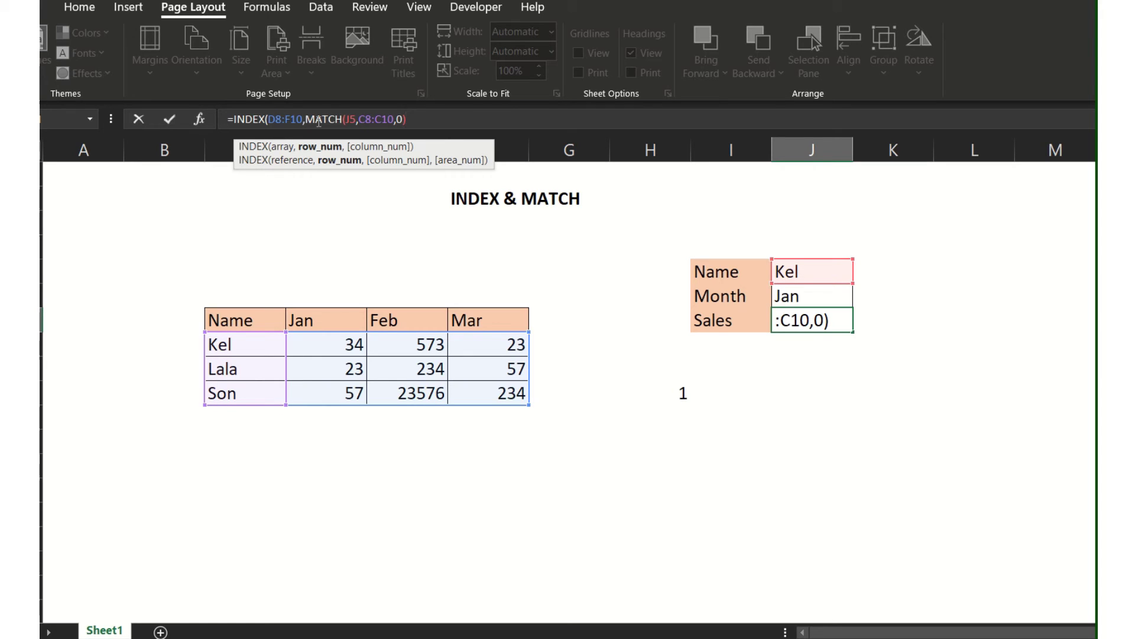
click(408, 121)
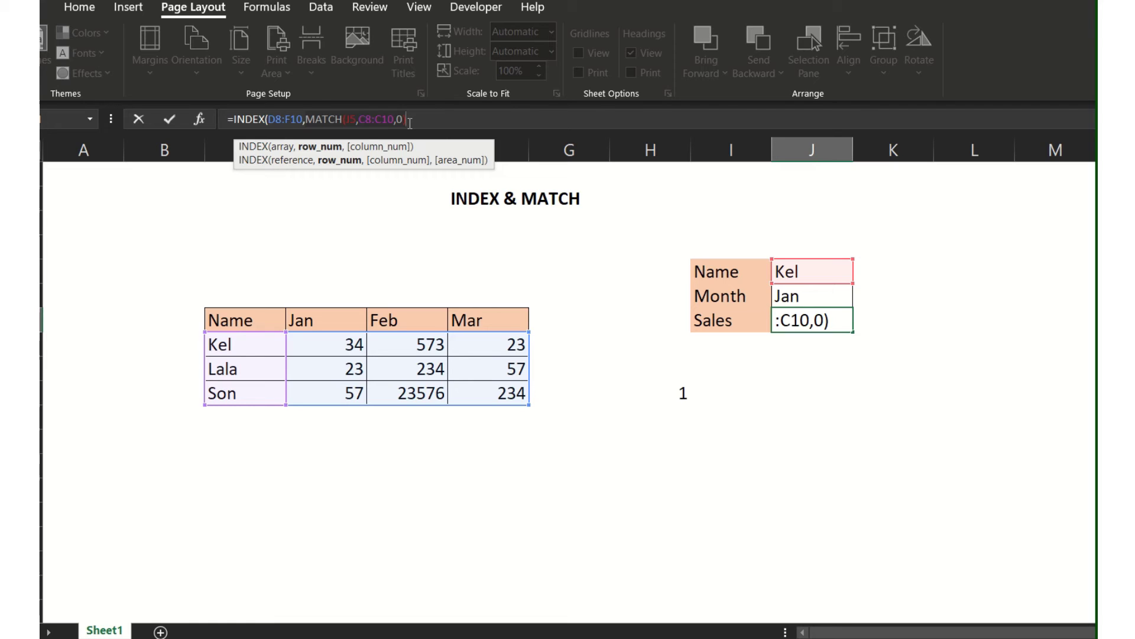
text())
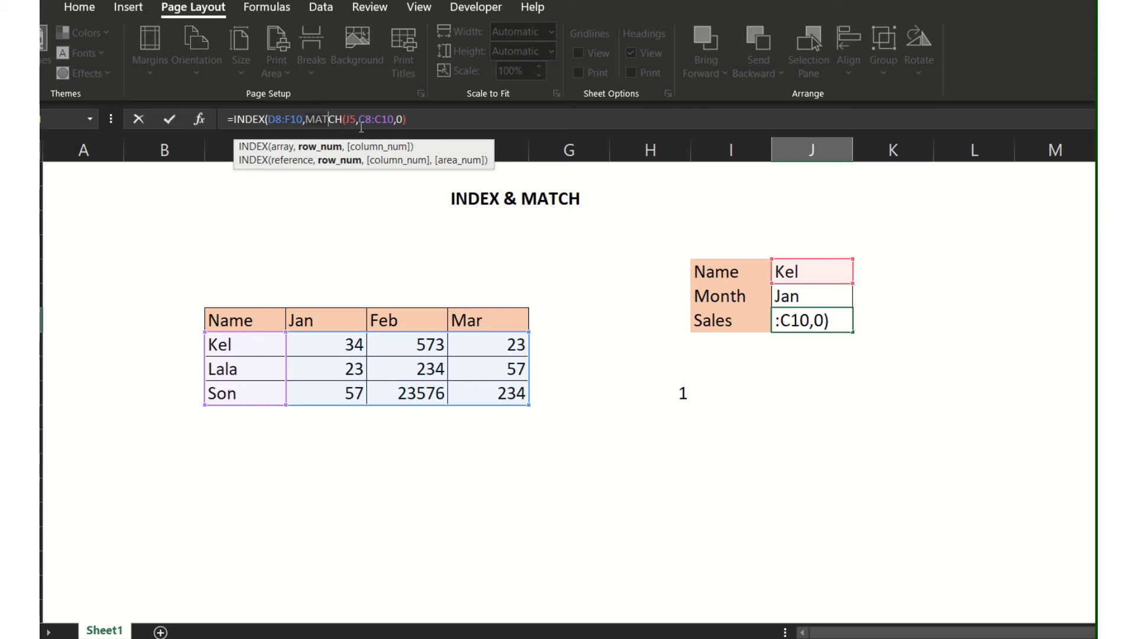
key(BackSpace)
text(,)
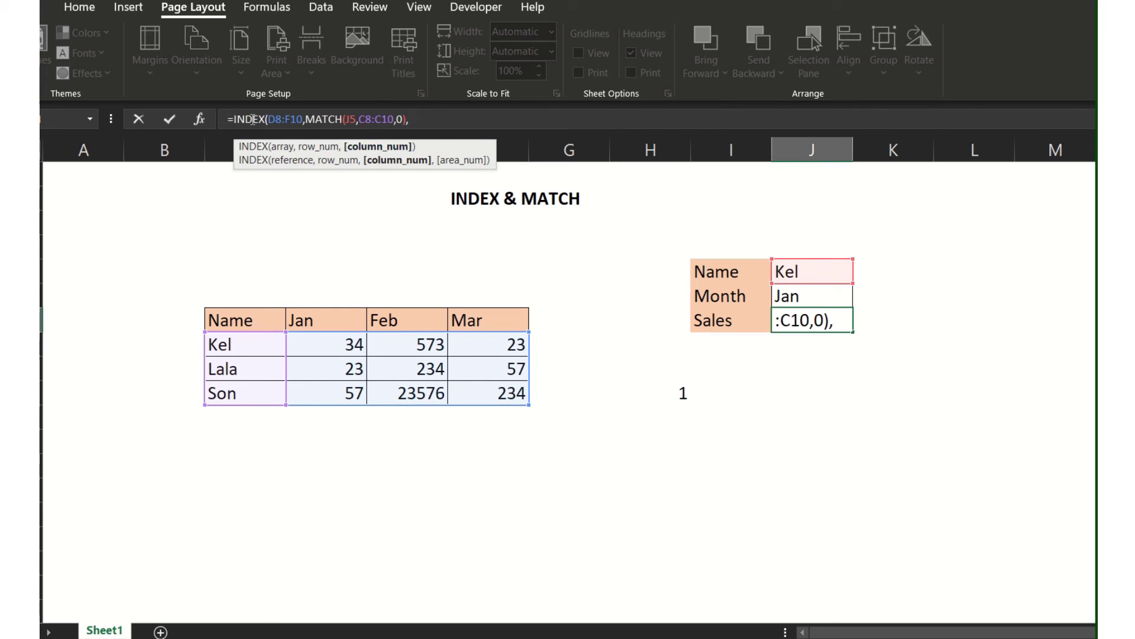
key(Home)
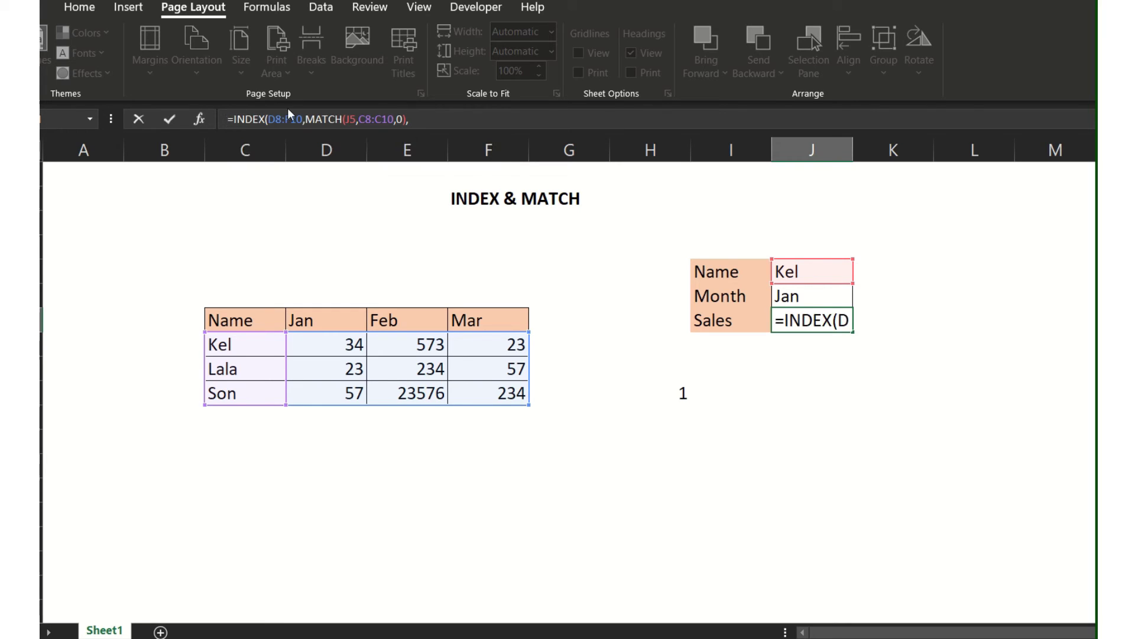
text(,)
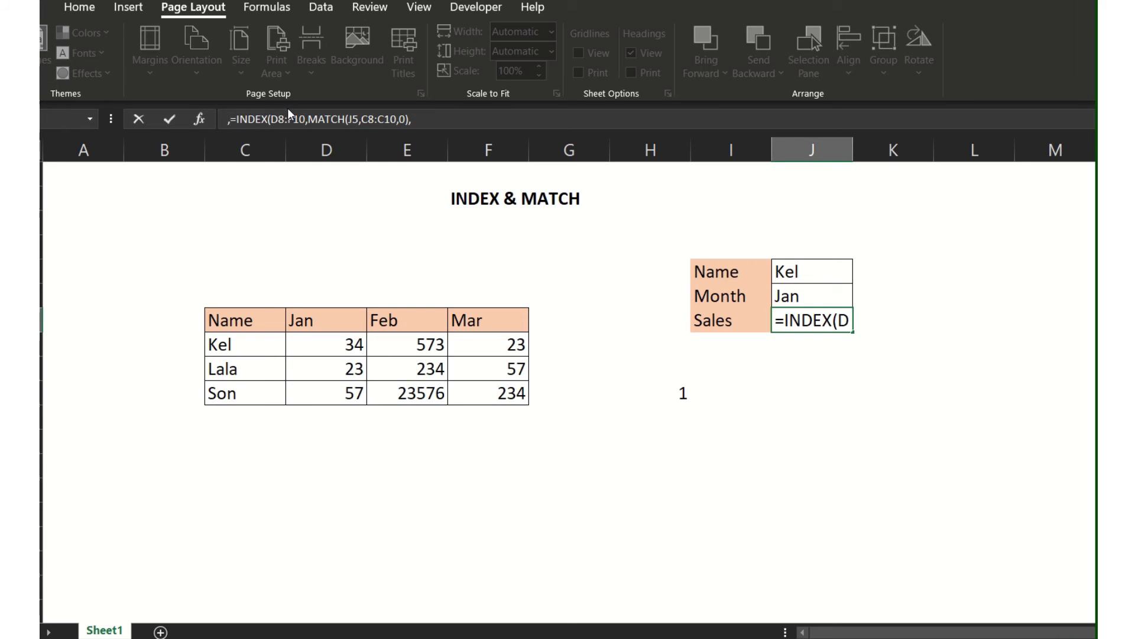
key(Return)
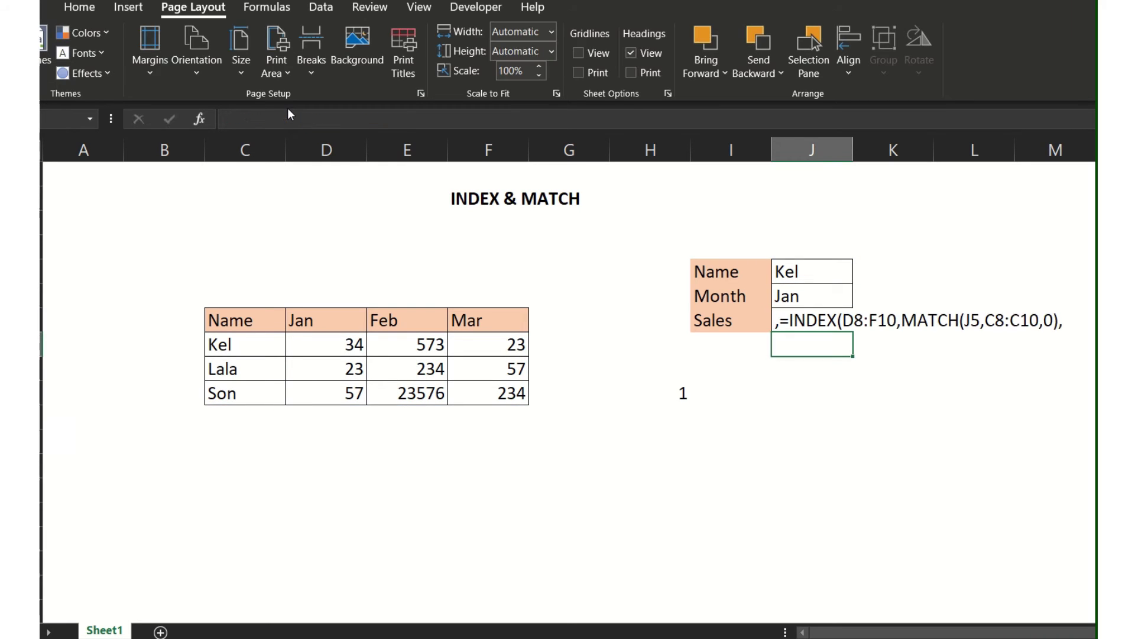
- Rewrite H10 as =MATCH(J6,D7:F7,0) to locate the month among the Jan–Mar headers
click(674, 391)
double_click(674, 391)
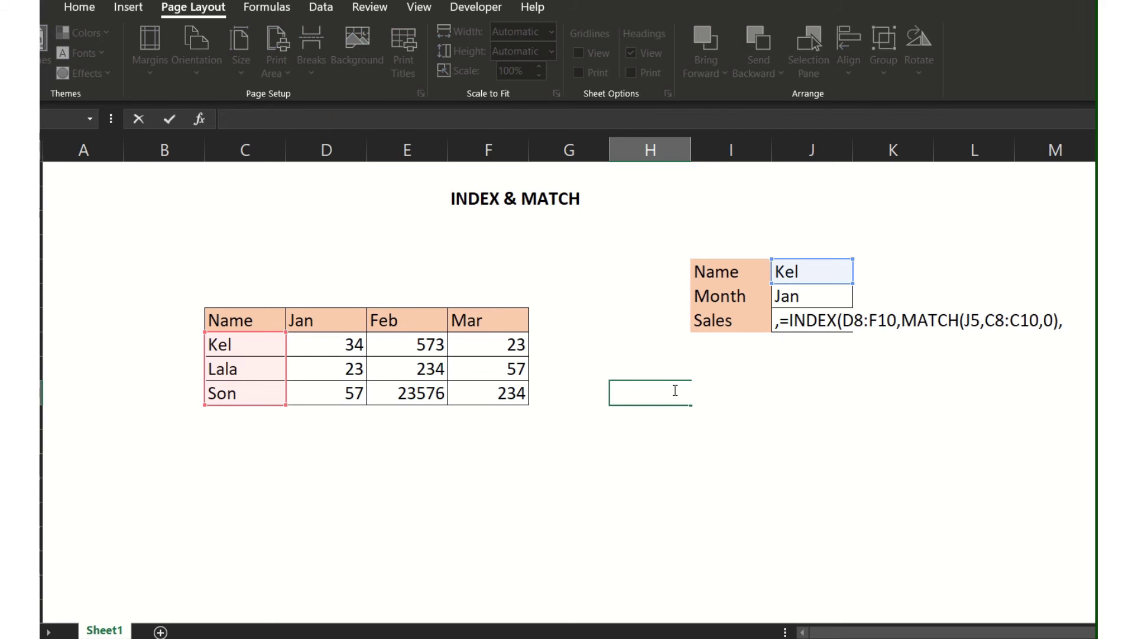
click(700, 463)
click(654, 393)
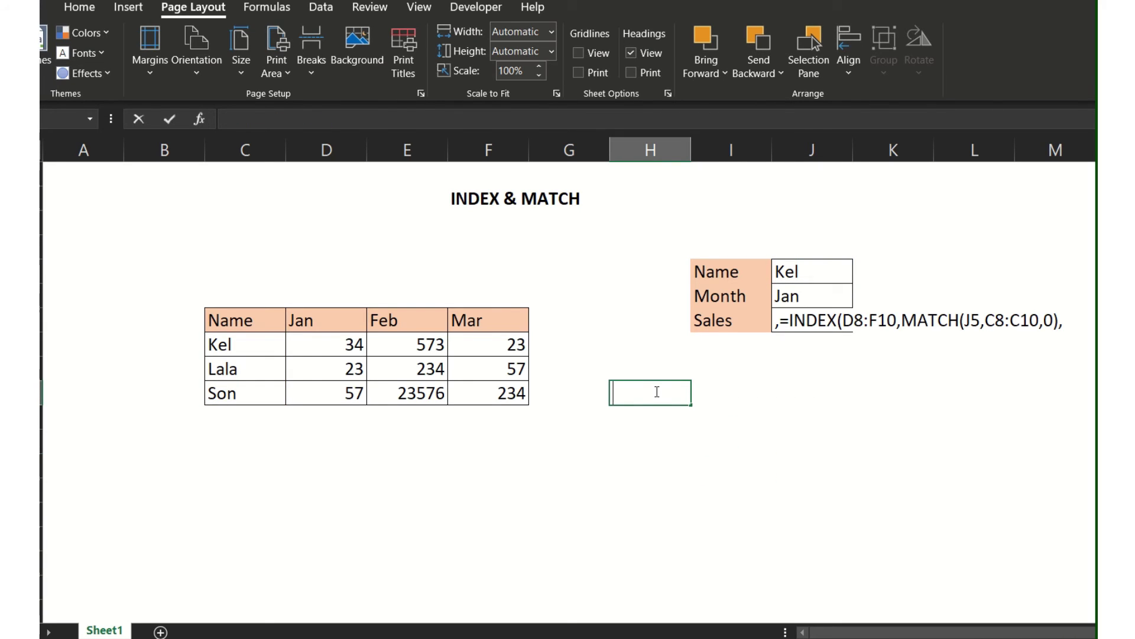
text(=match)
key(Tab)
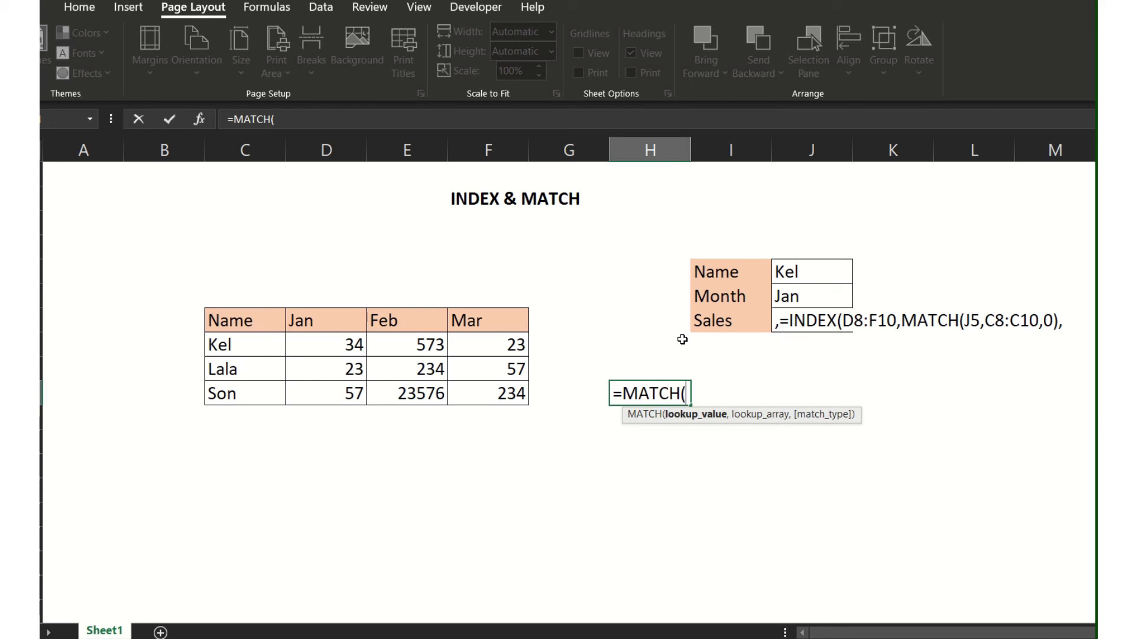
click(791, 298)
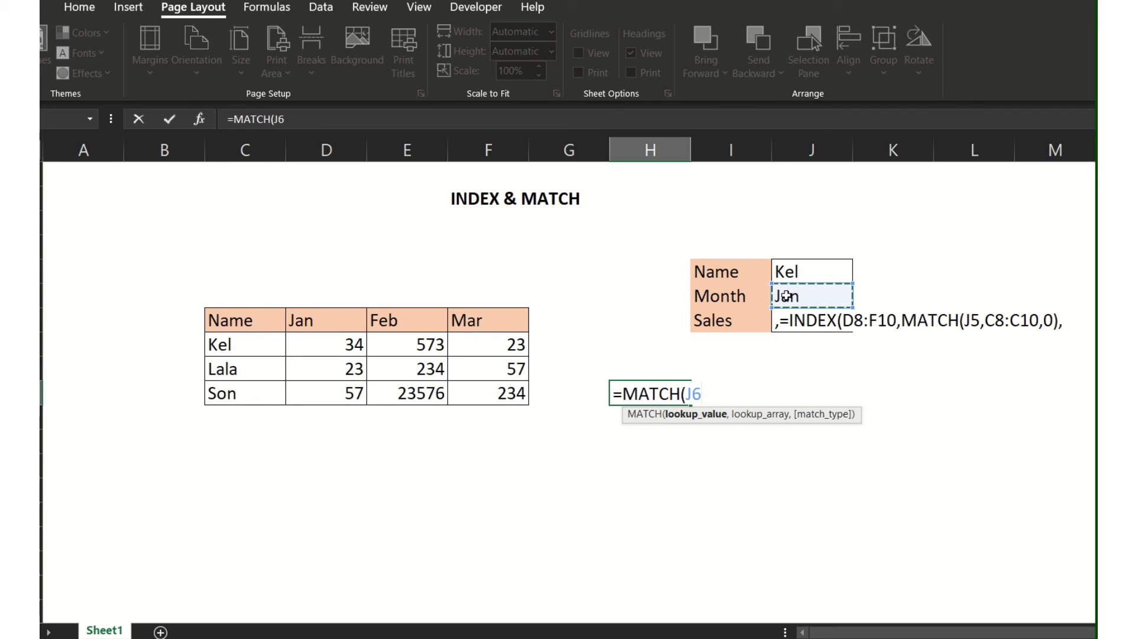
text(,)
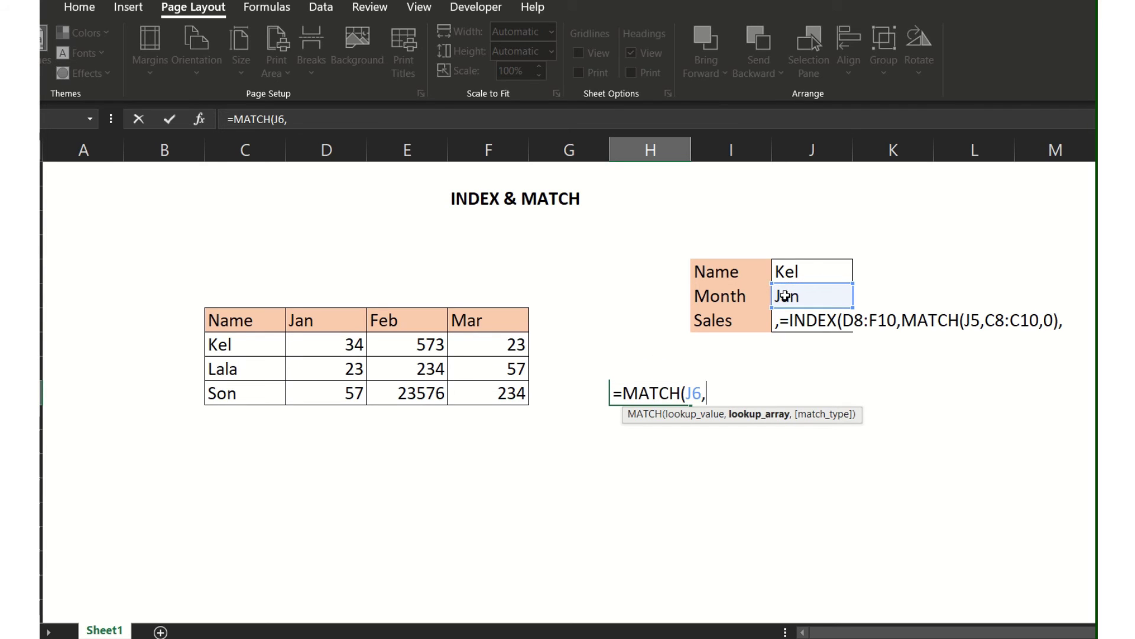
click(333, 316)
drag(333, 316, 482, 318)
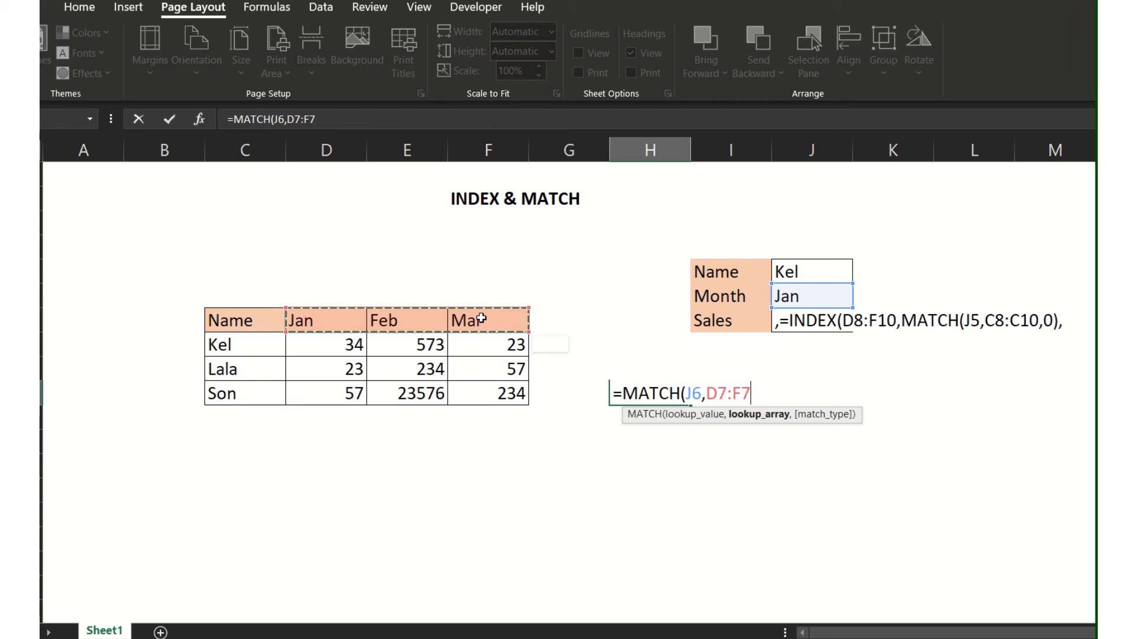
text(,0)
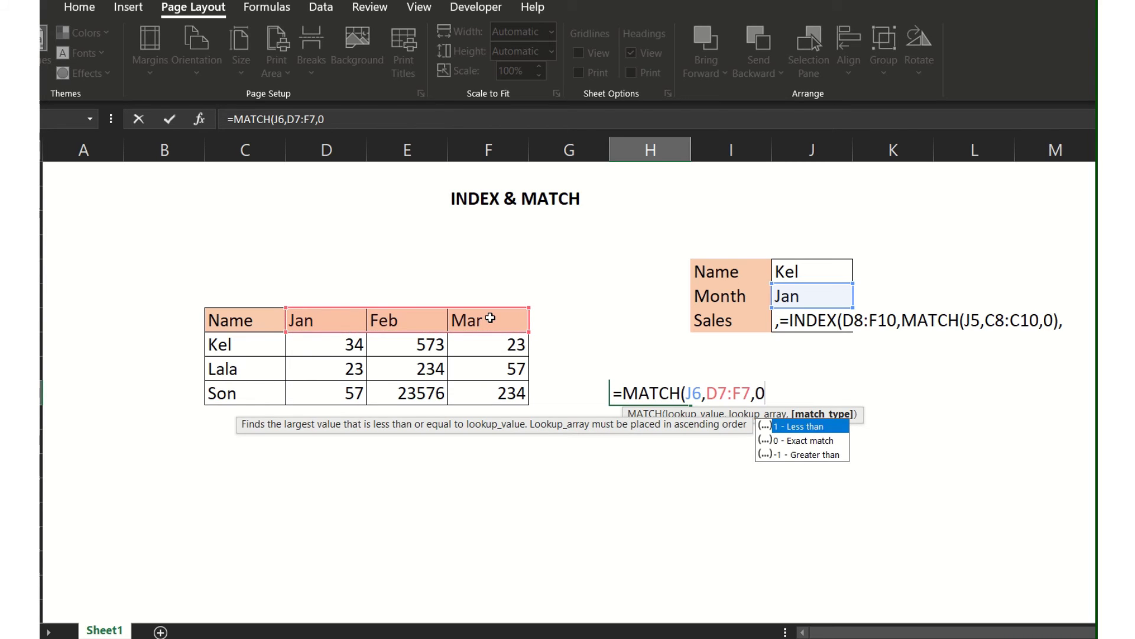
key(Return)
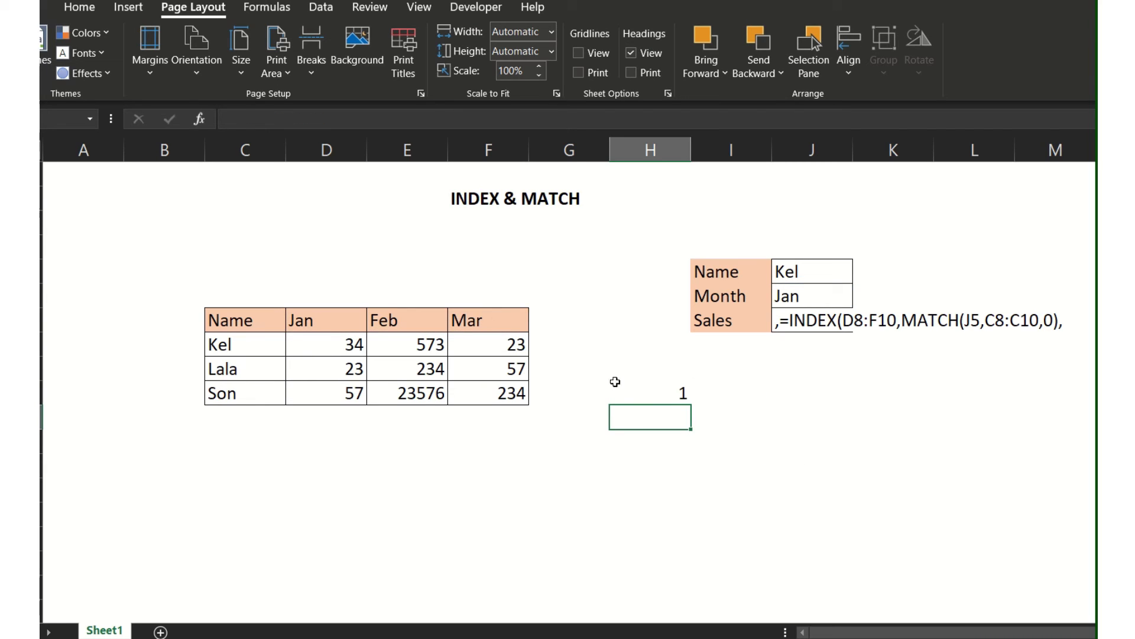
- Verify H10's result 1 against the Jan header D7 and the month input
click(659, 390)
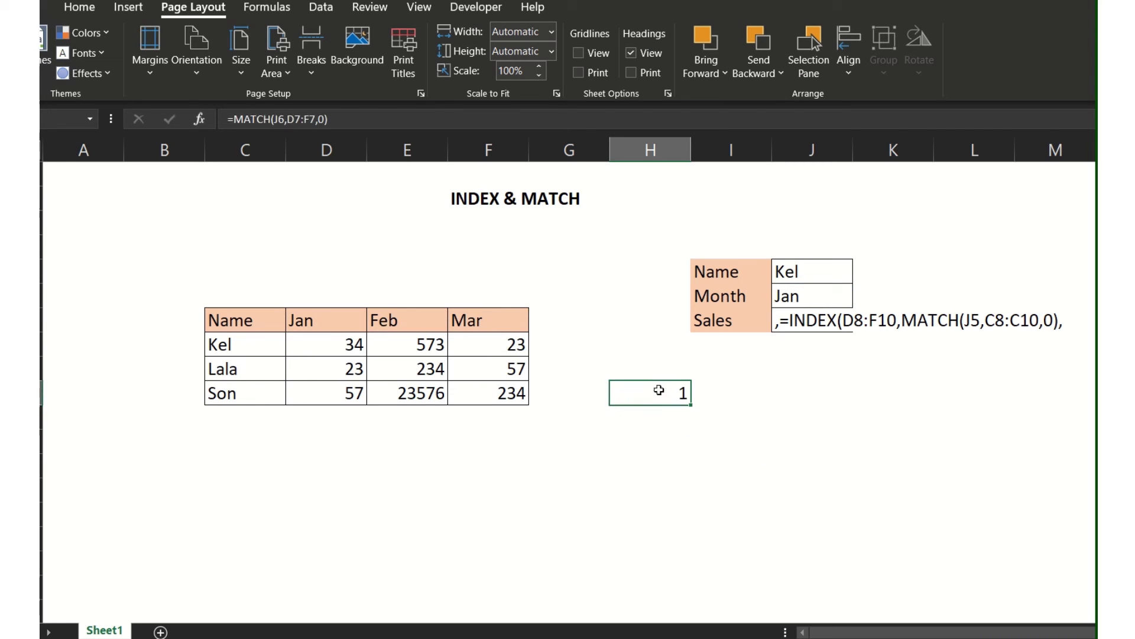
click(325, 320)
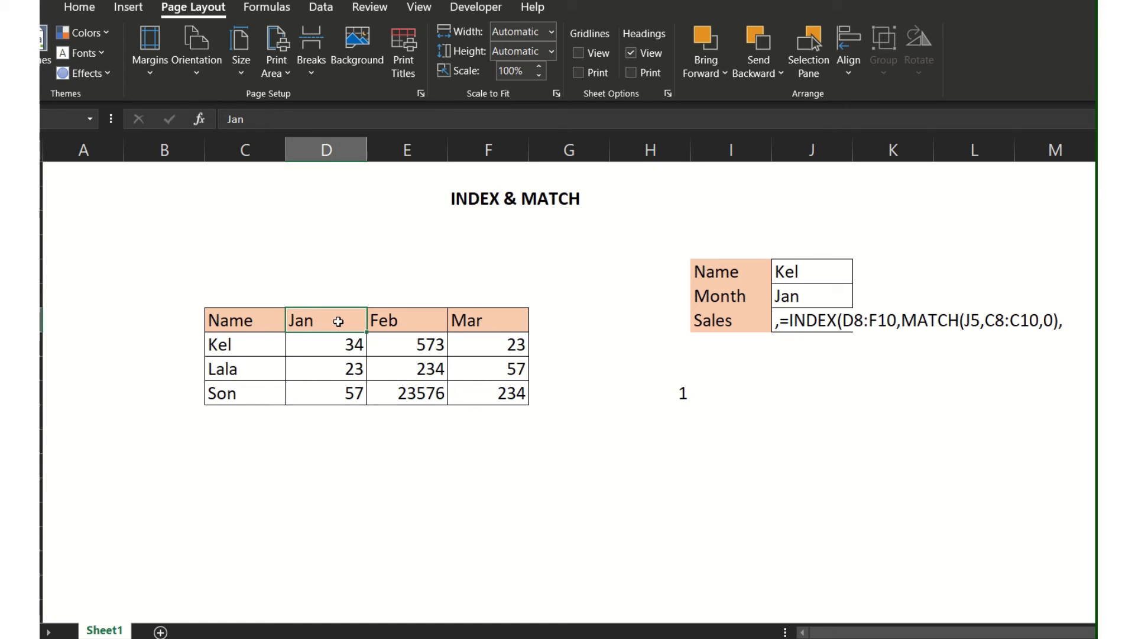
click(811, 297)
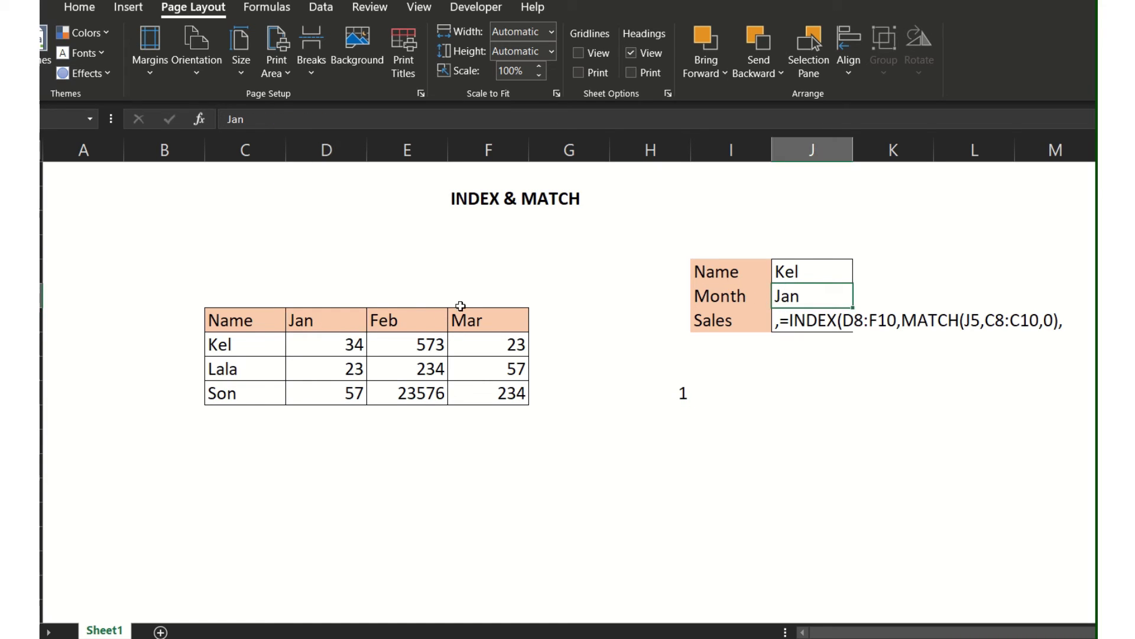
click(351, 327)
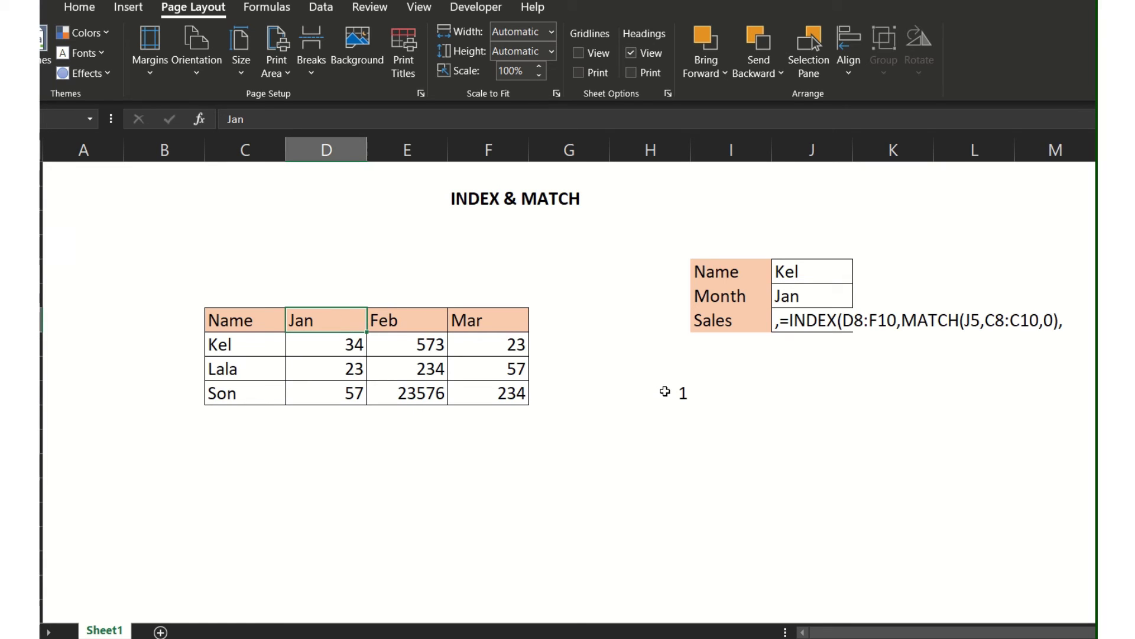
click(666, 392)
click(336, 122)
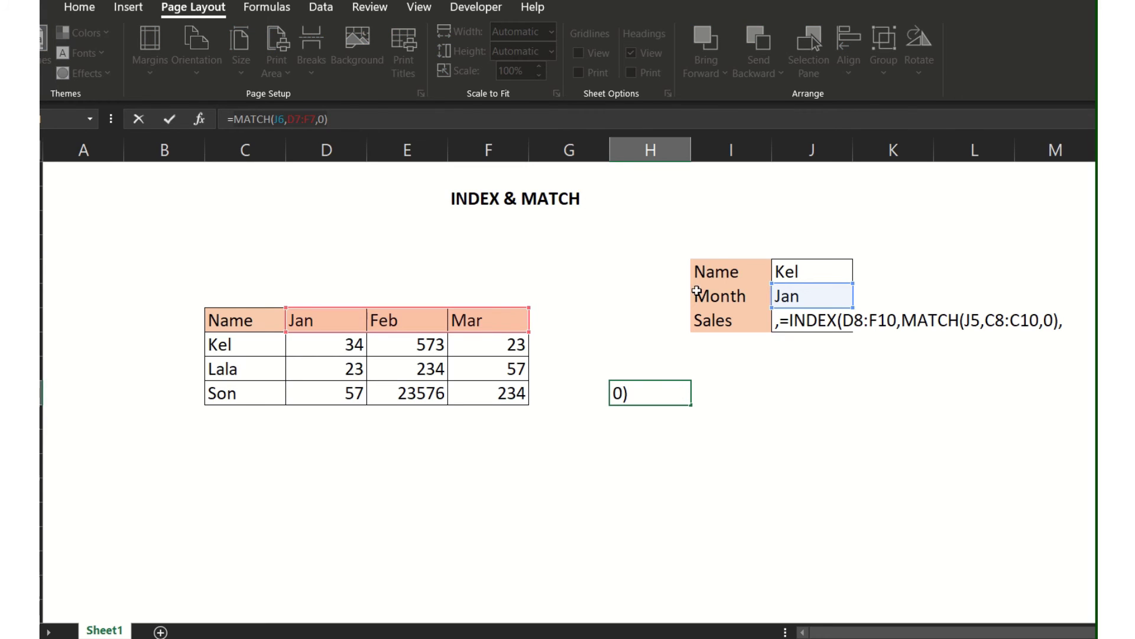
- Complete J7 as =INDEX(D8:F10,MATCH(J5,C8:C10,0),MATCH(J6,D7:F7,0)), accepting Excel's correction, to show 34
key(Return)
click(787, 322)
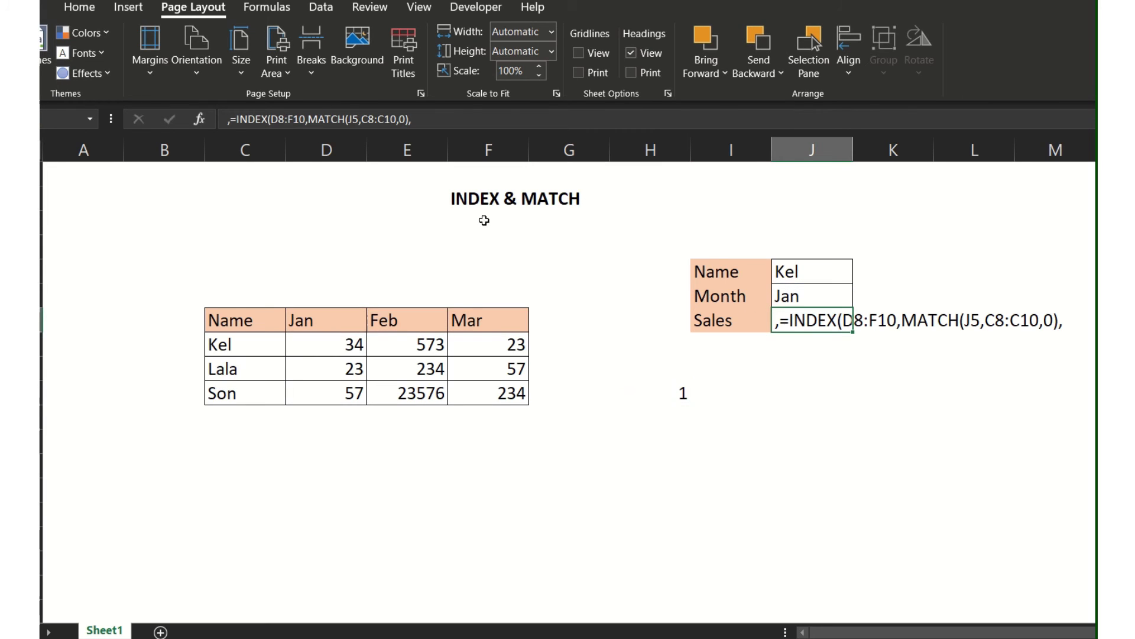
click(230, 121)
key(BackSpace)
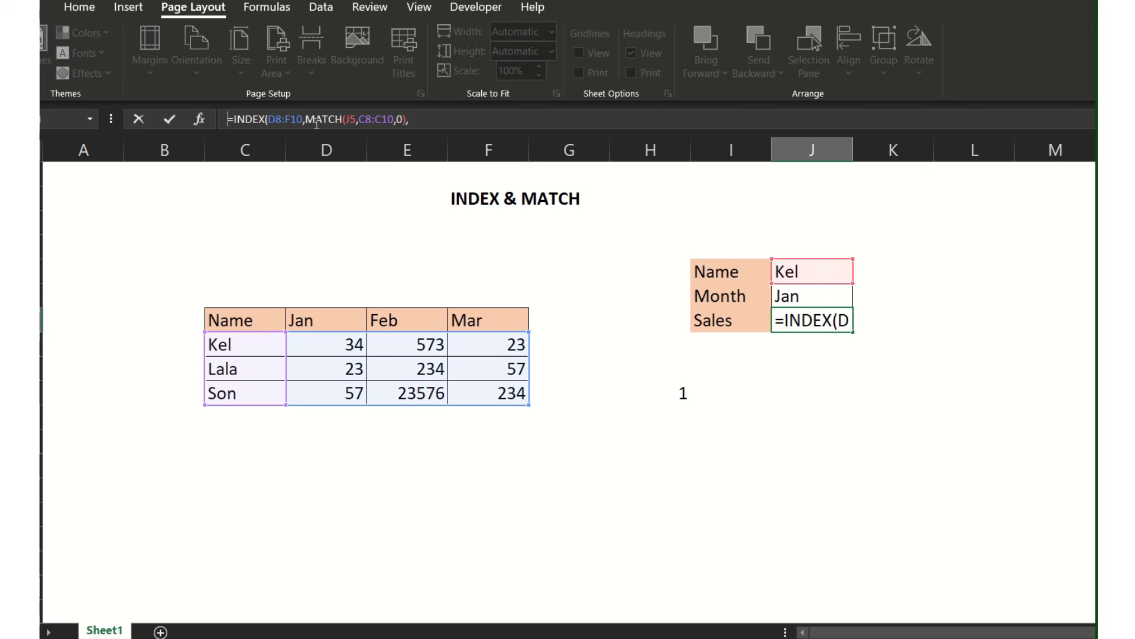
click(431, 119)
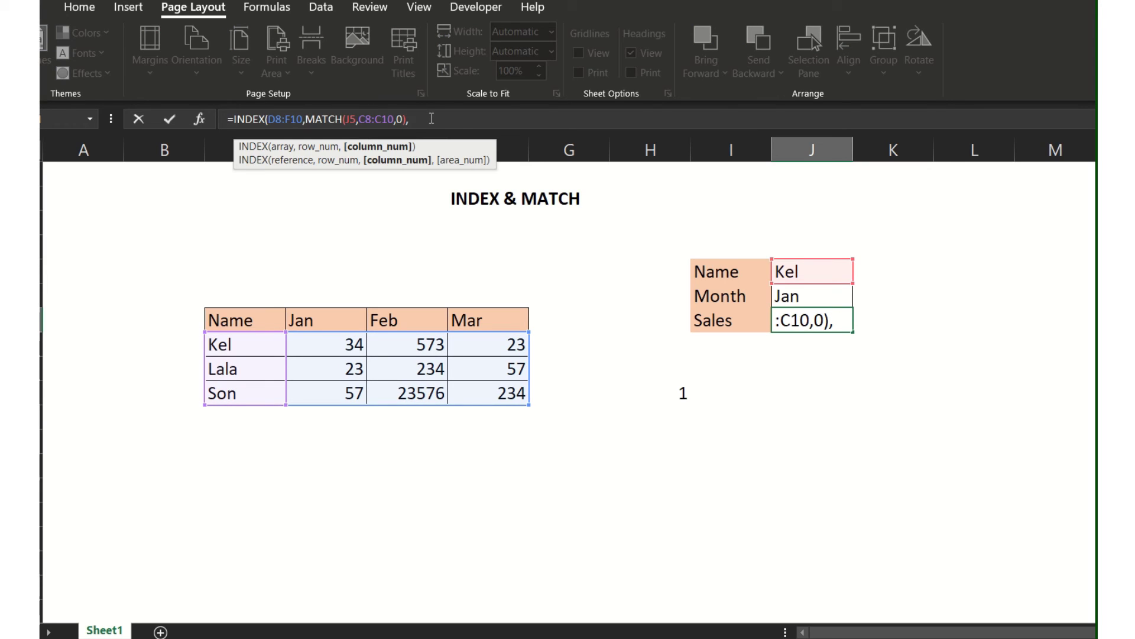
text(MATCH(J6,D7:F7,0))
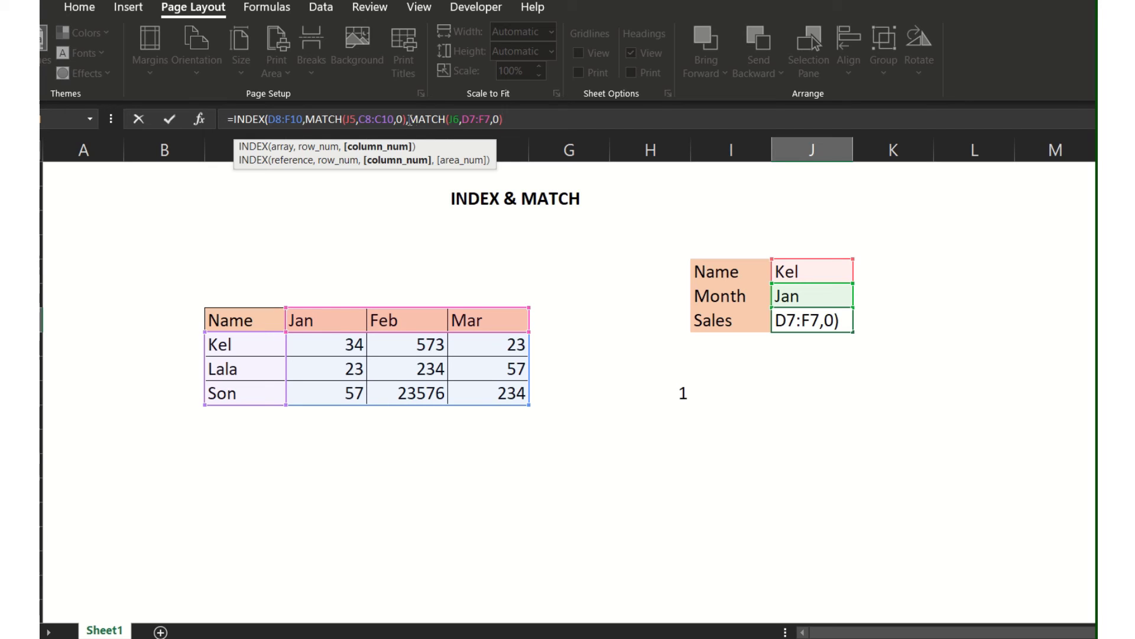
key(BackSpace)
key(Return)
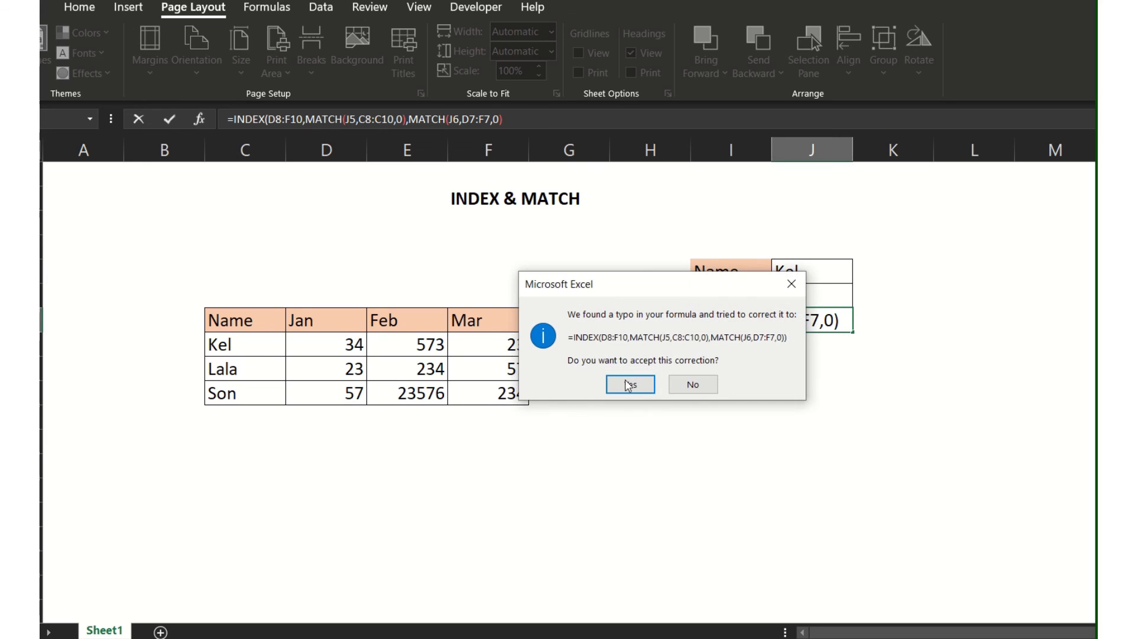
click(630, 385)
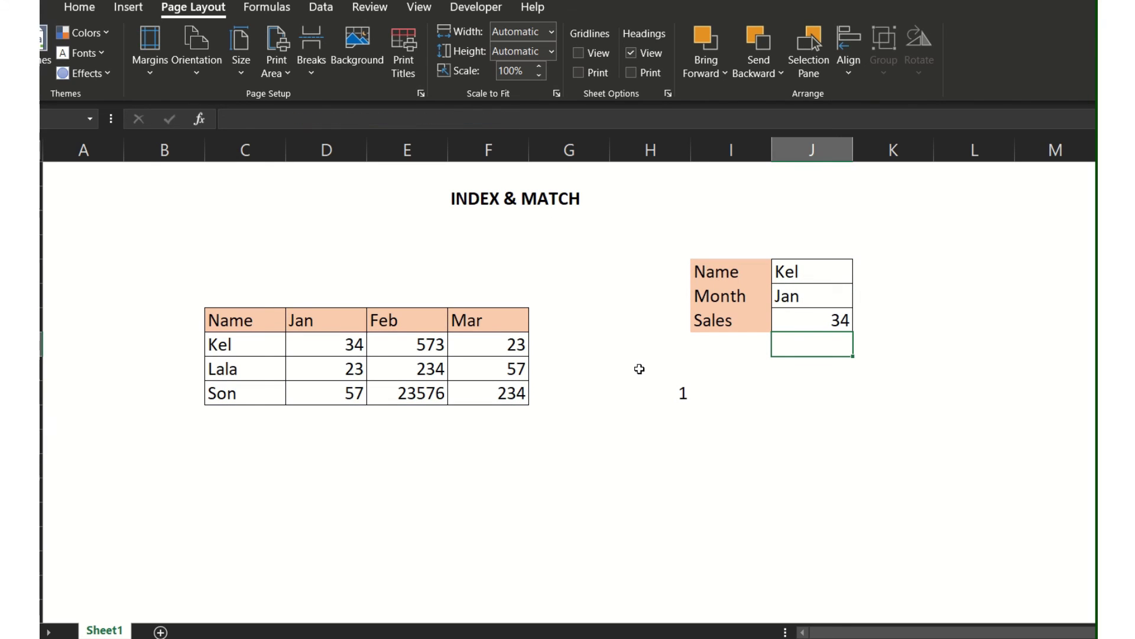
- Note Kel's Jan value 34, then change the Name input to Lala
click(350, 346)
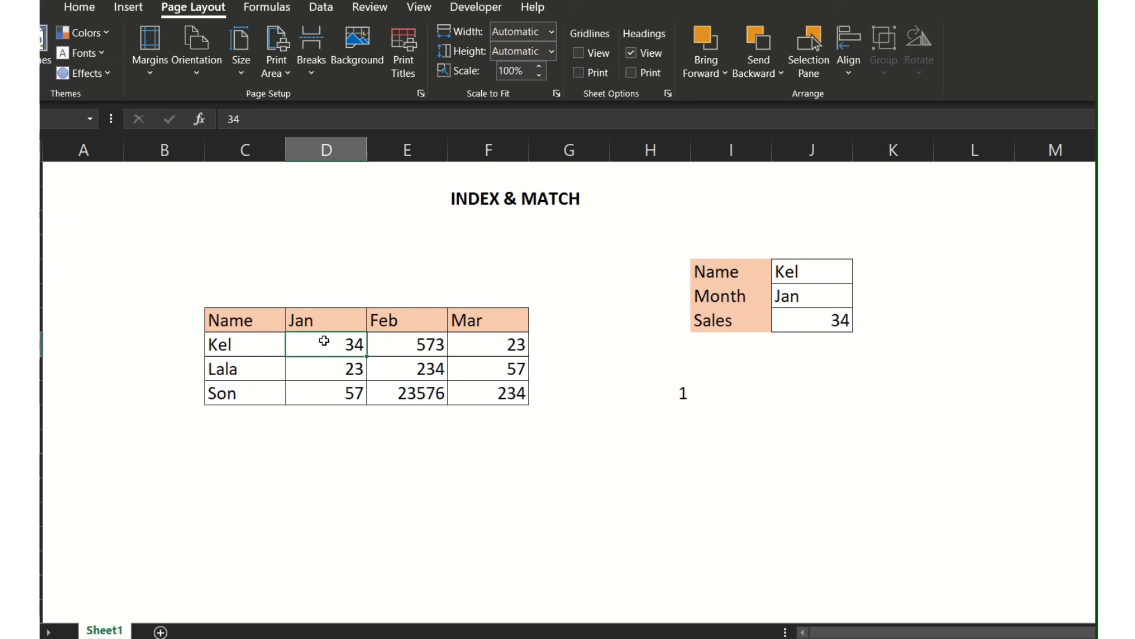
click(797, 276)
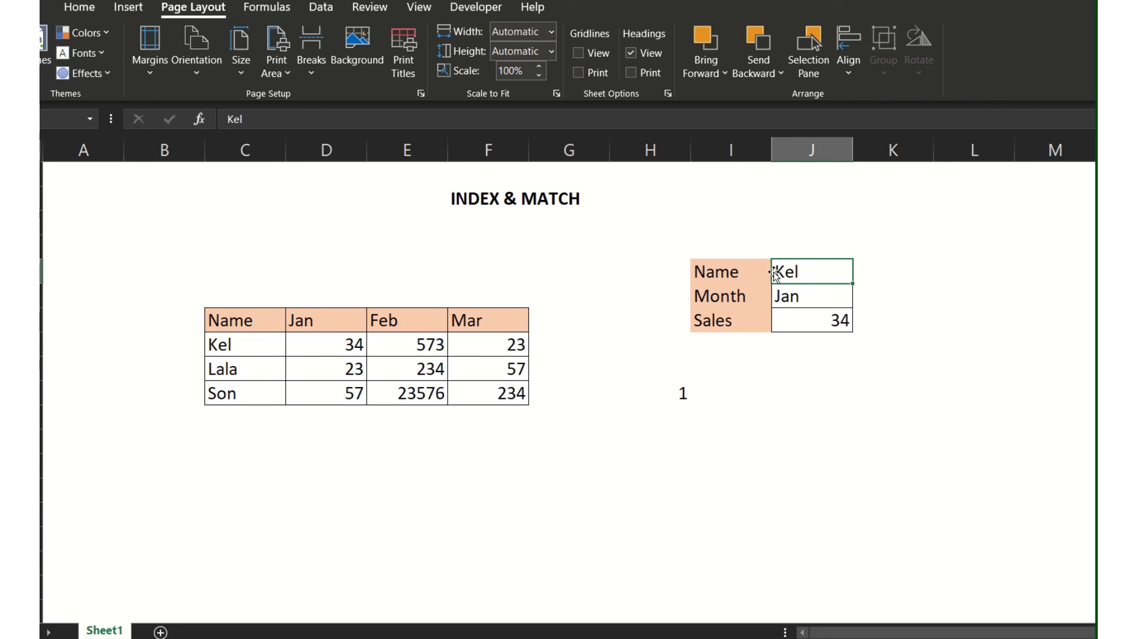
text(Lasla)
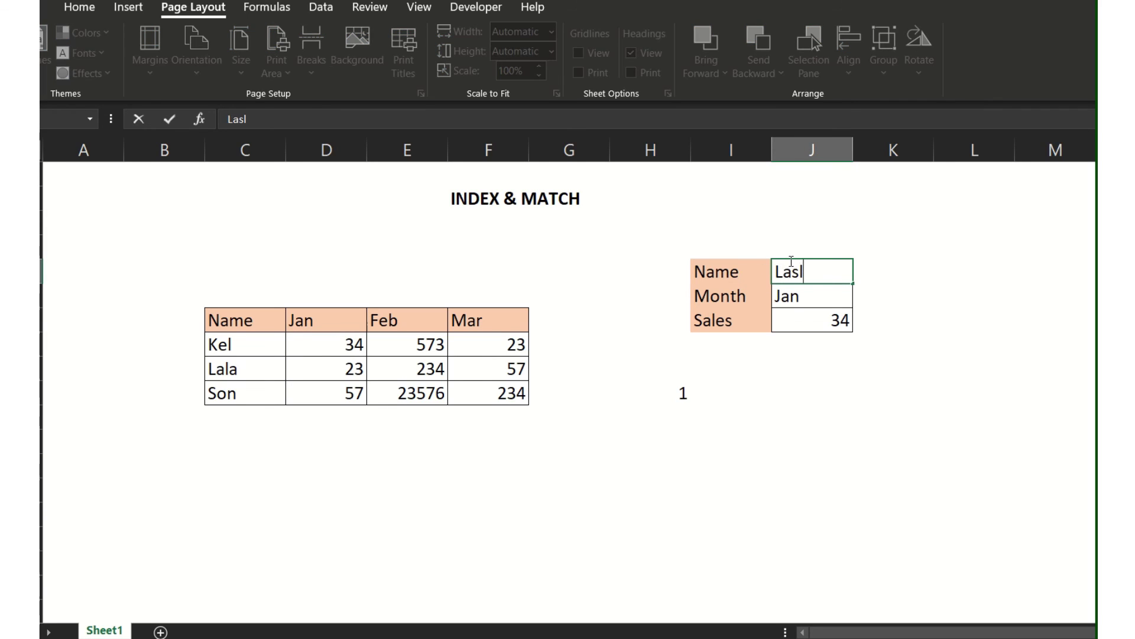
key(BackSpace)
key(BackSpace)
text(a)
key(BackSpace)
key(BackSpace)
text(la)
key(Return)
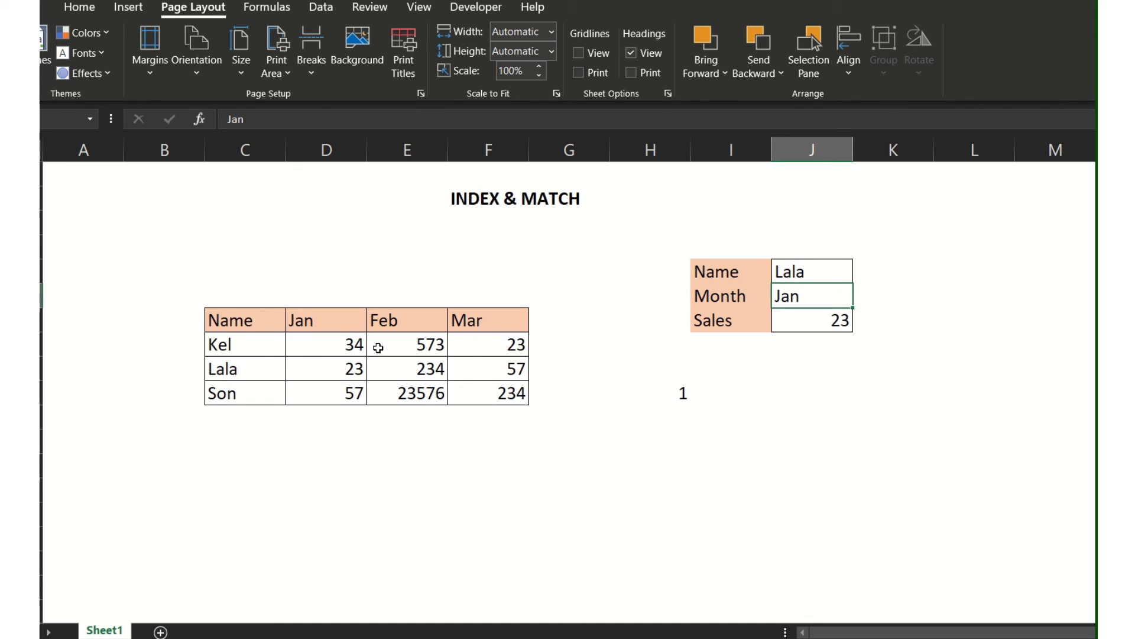
- Confirm the Sales formula returns 23, matching Lala's Jan value in the table
click(353, 366)
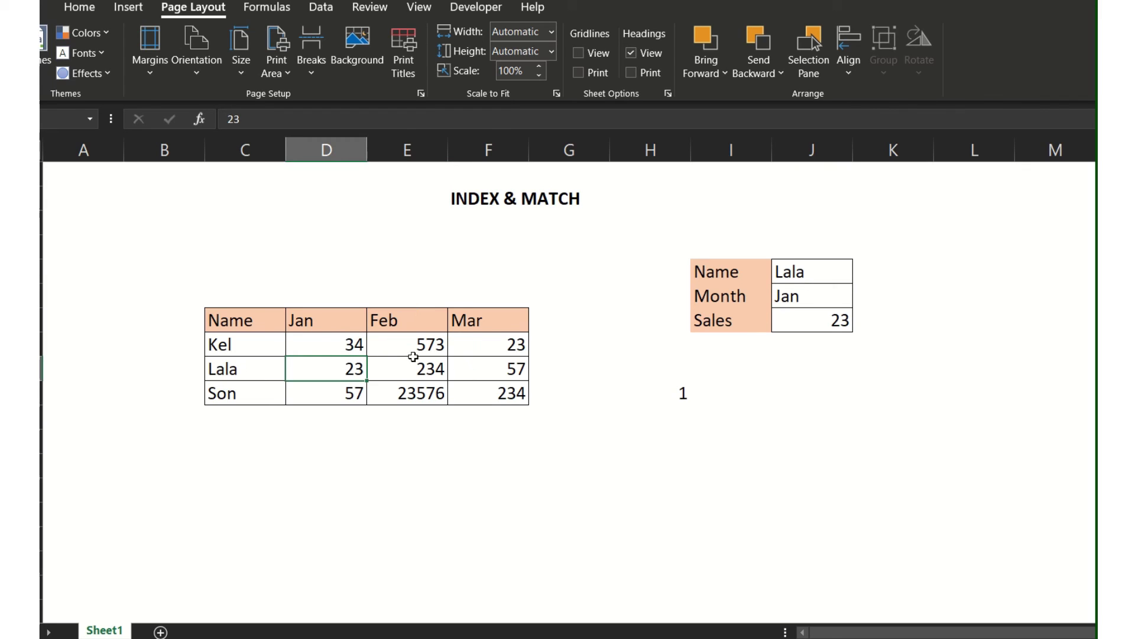
click(819, 321)
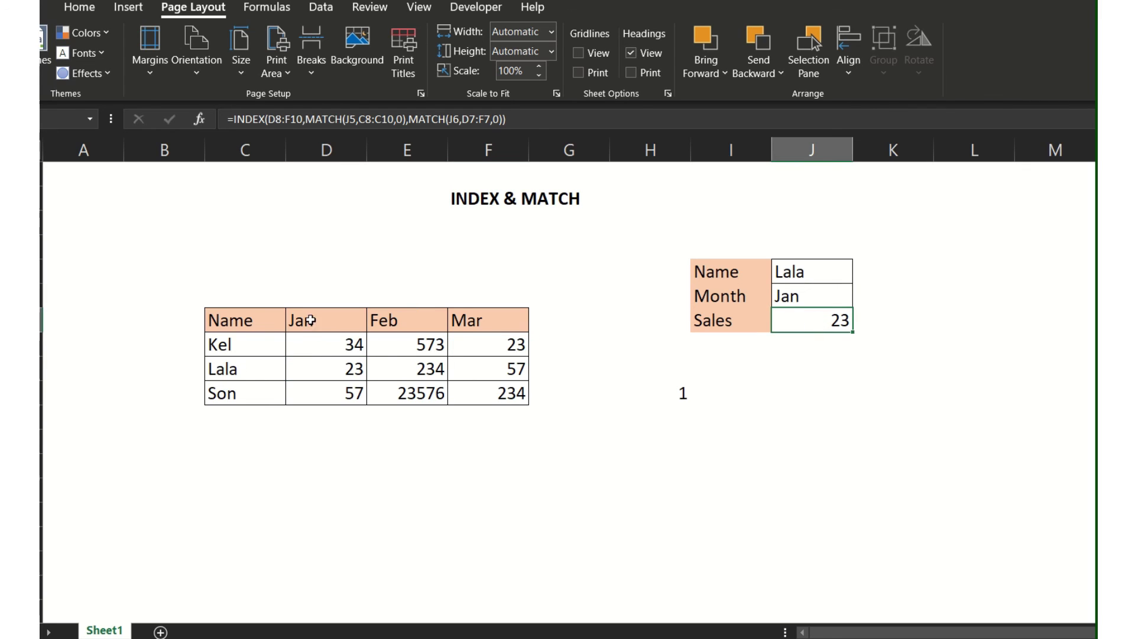
click(825, 298)
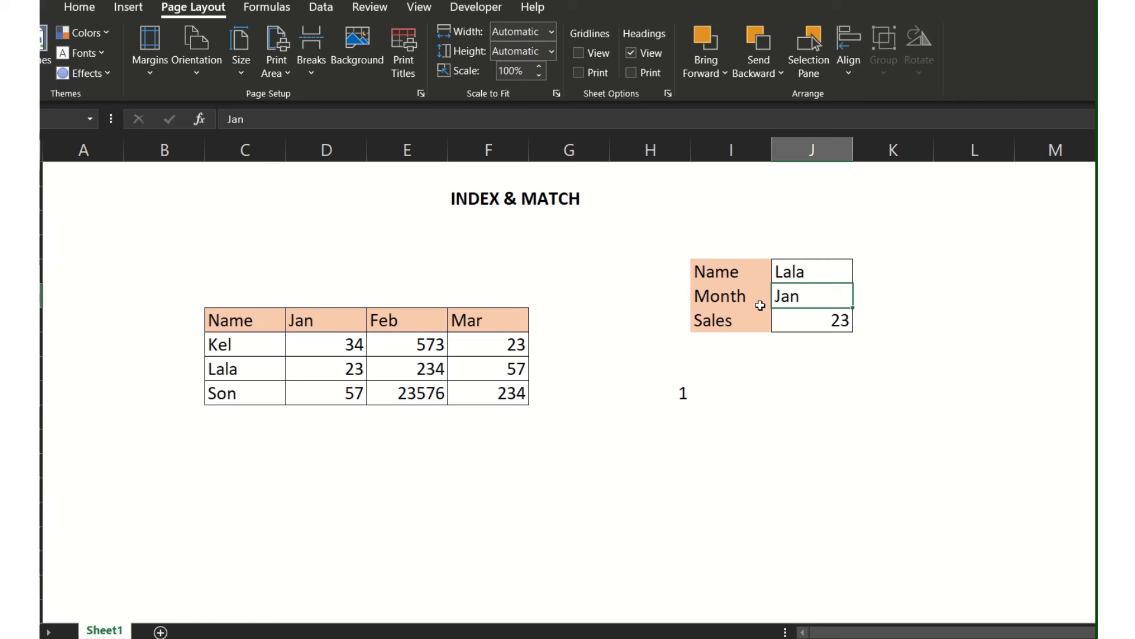
- Enter Feb as the Month input and check the Sales formula result
text(Feb)
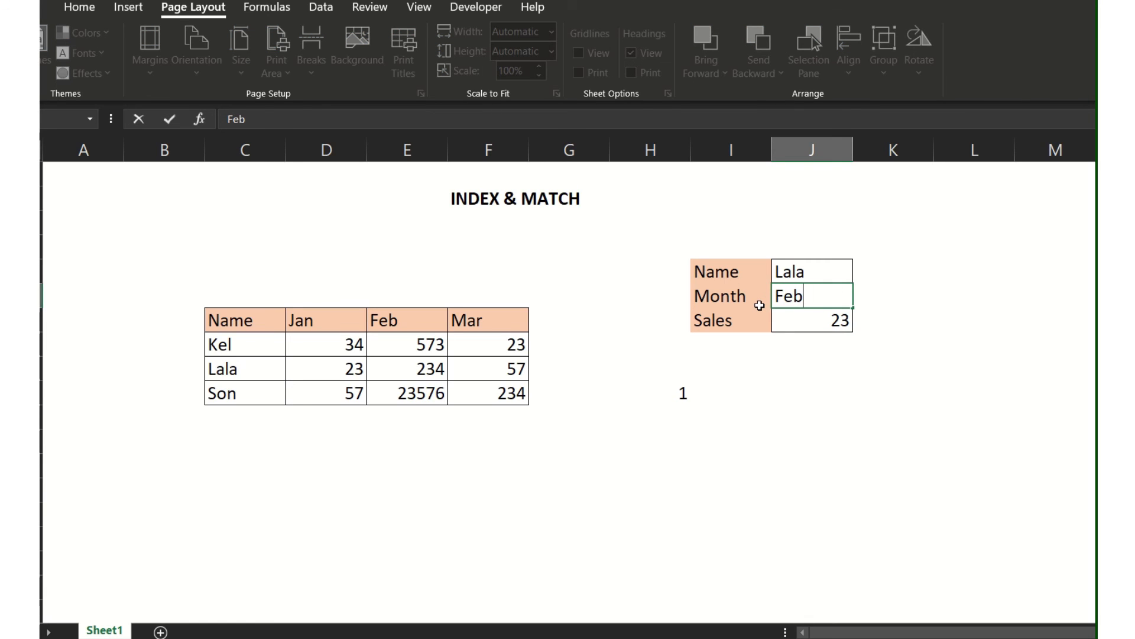
key(Return)
click(845, 357)
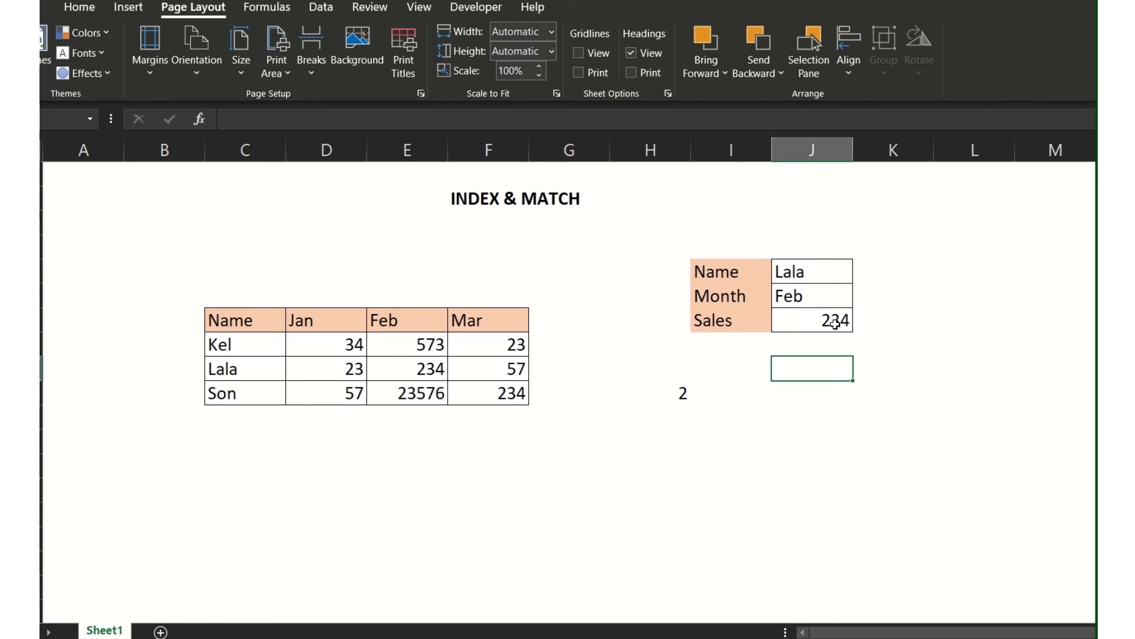
click(835, 324)
- Cross-check that 234 is Lala's value in the table's Feb column
click(409, 317)
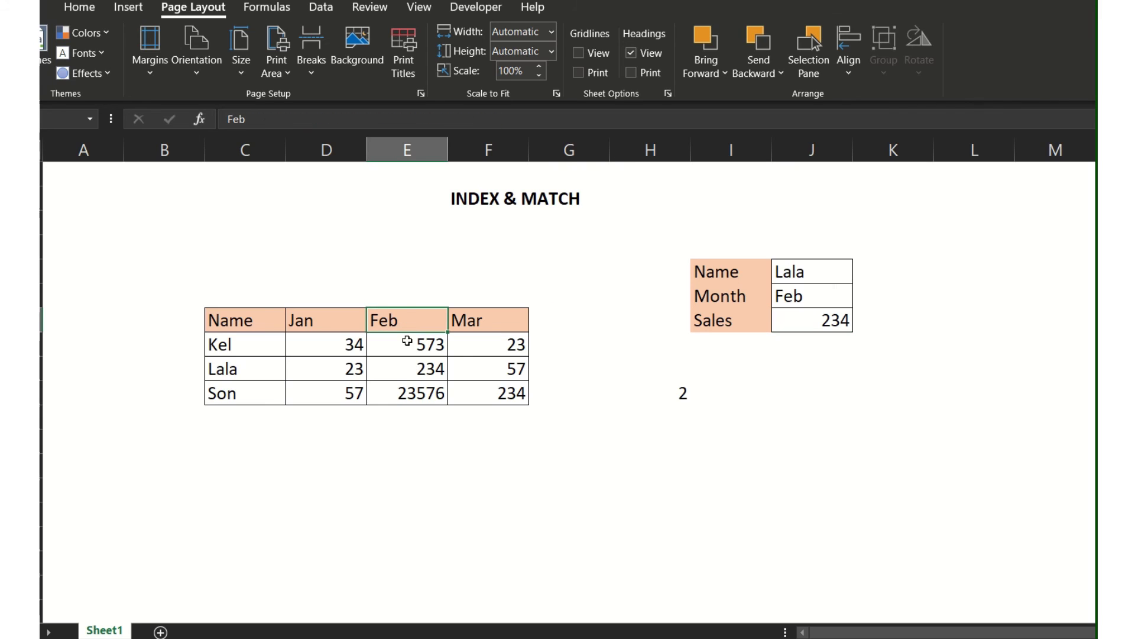
drag(407, 341, 398, 367)
click(398, 367)
click(259, 370)
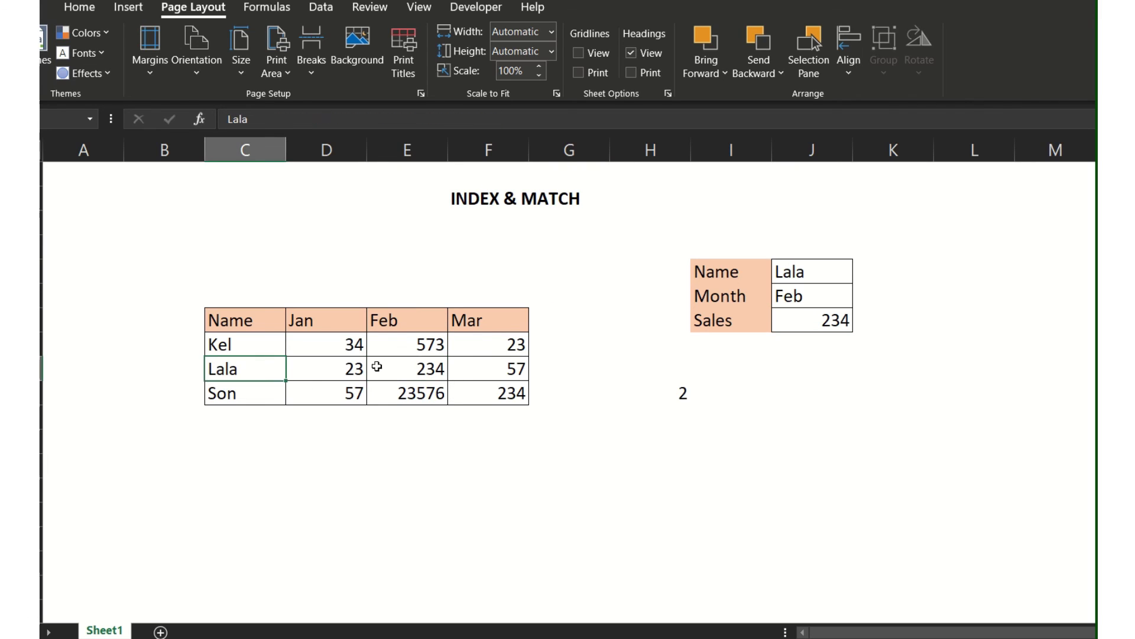
click(430, 369)
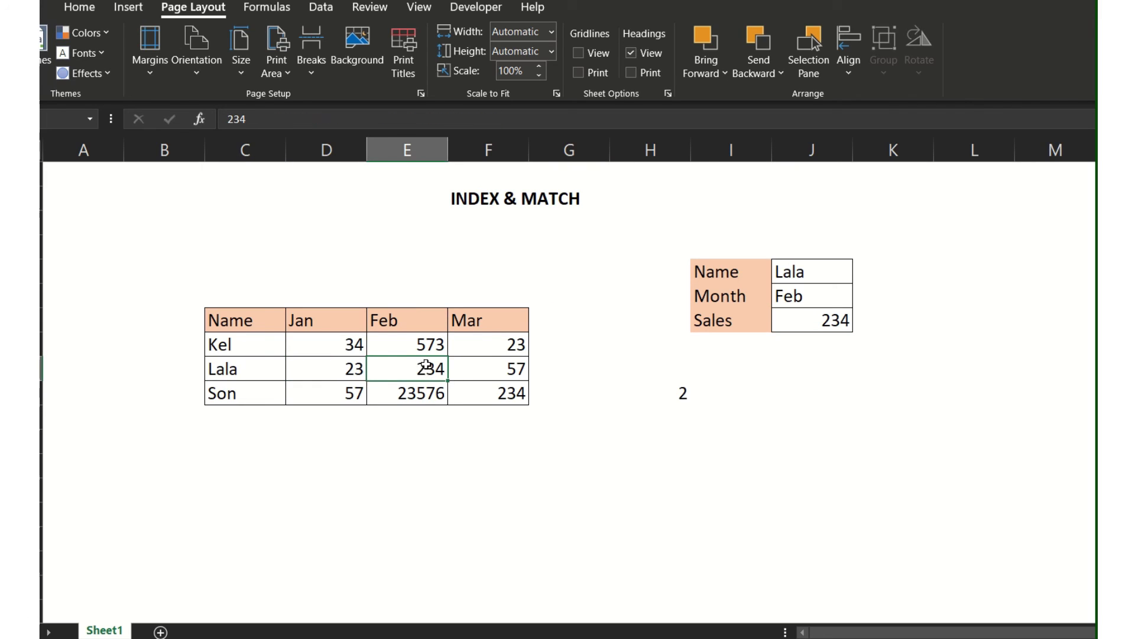
click(810, 294)
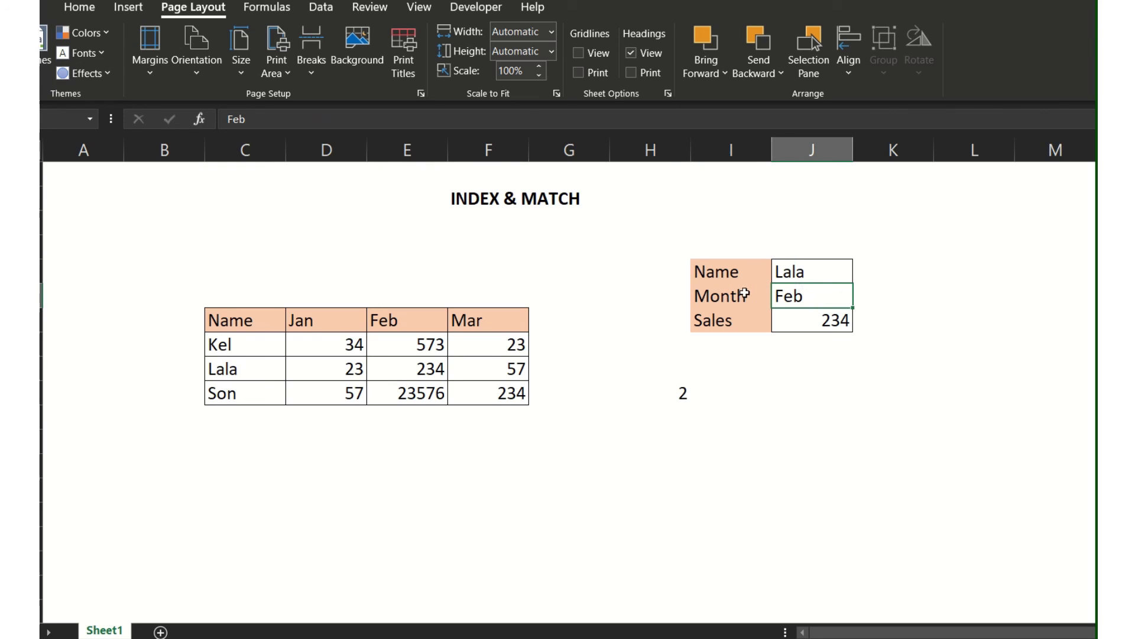
- Change the Name input to Son and verify Sales returns 23576, Son's Feb figure
click(791, 267)
text(Son)
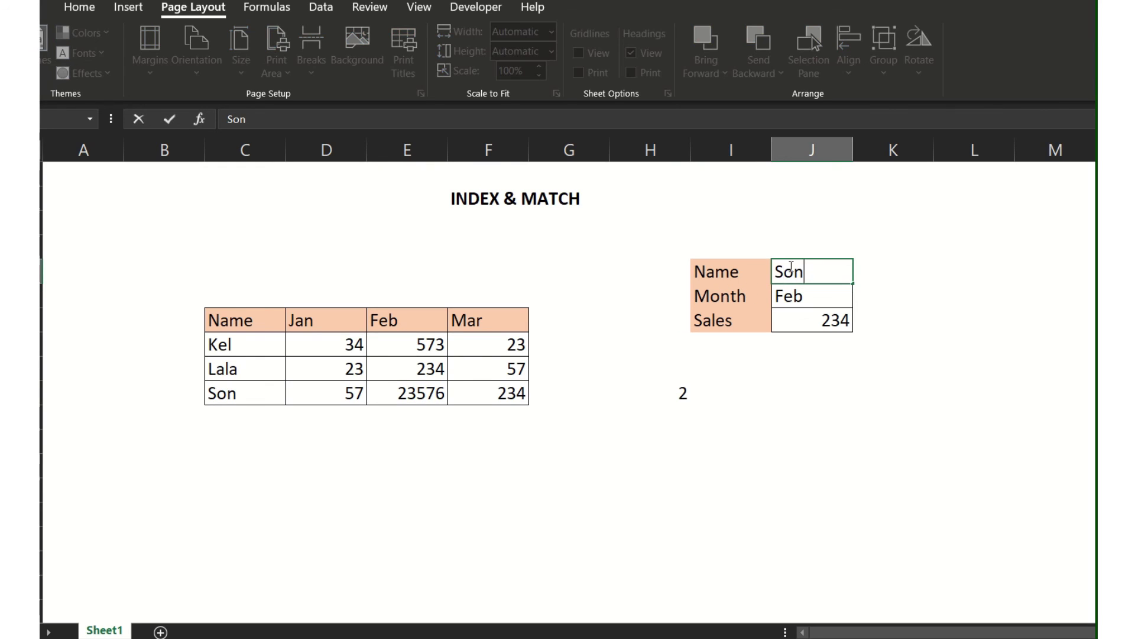
key(Return)
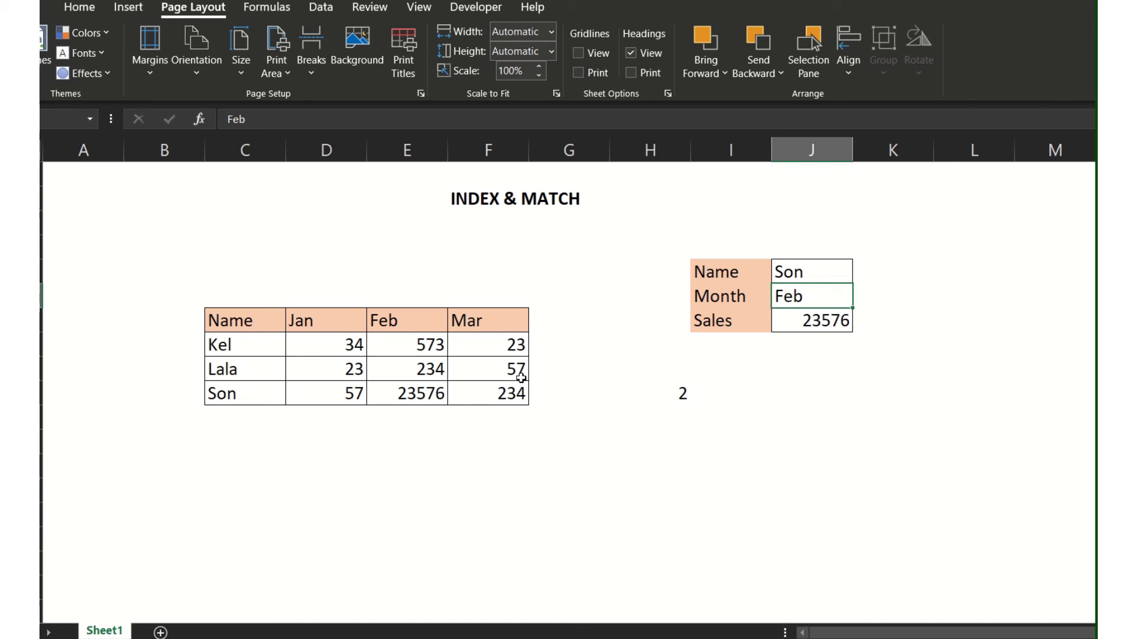
click(418, 394)
click(401, 320)
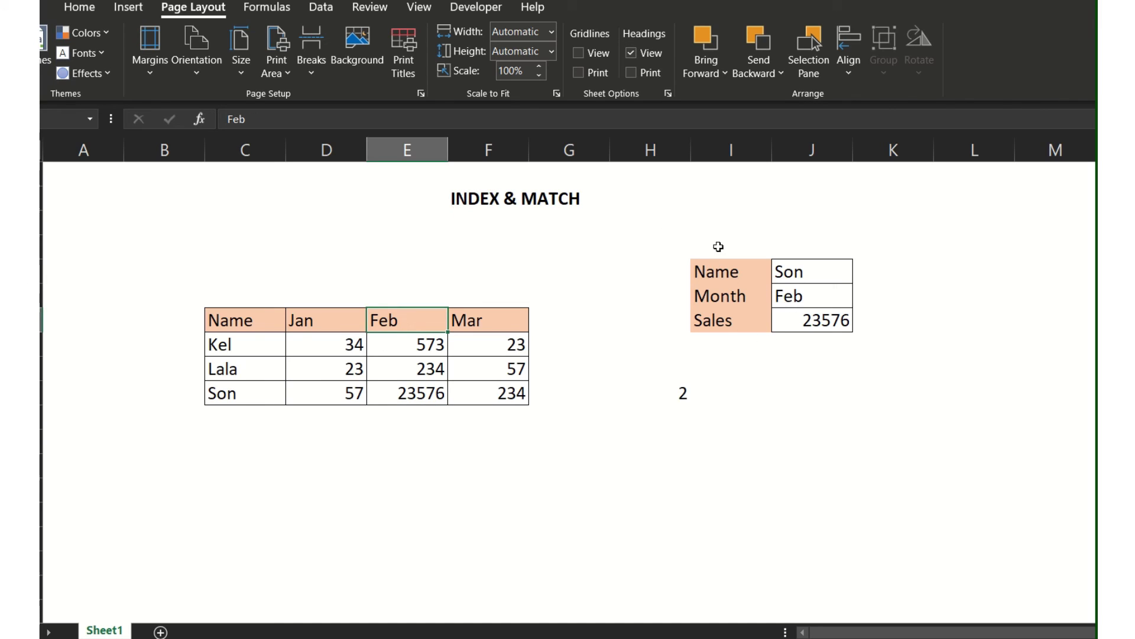
click(807, 327)
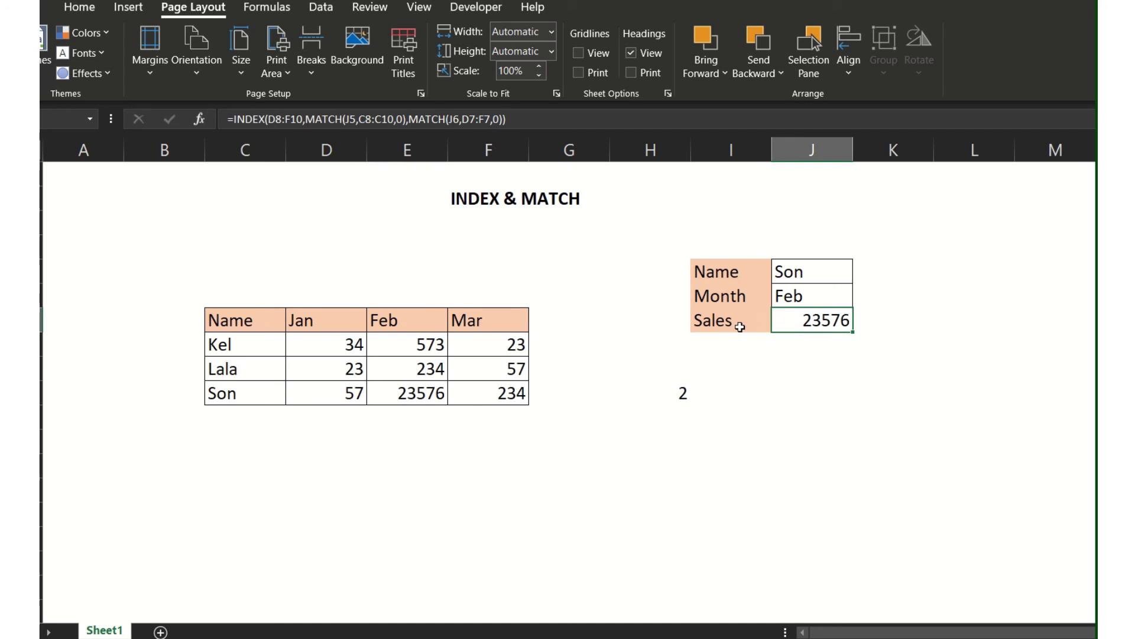